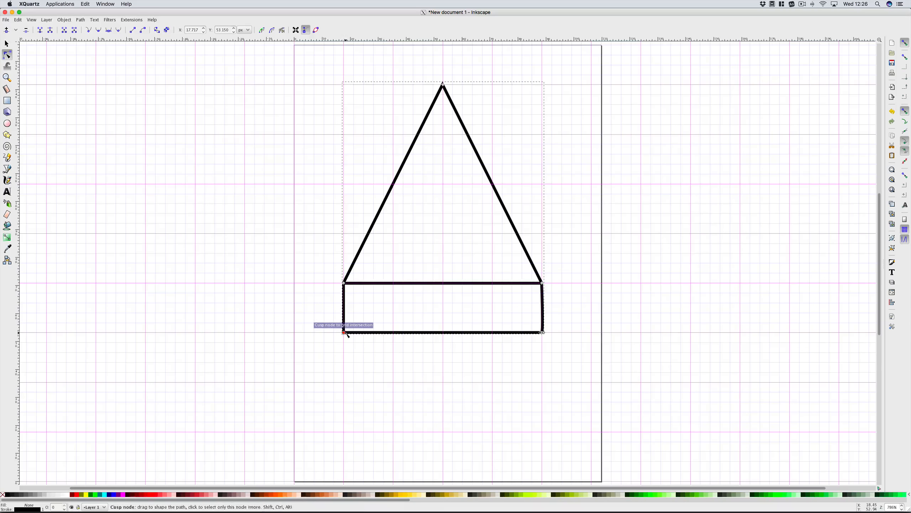
Delete the surplus node near the right end of the hat's horizontal brim line
left_click(354, 283)
left_click_drag(345, 283, 344, 283)
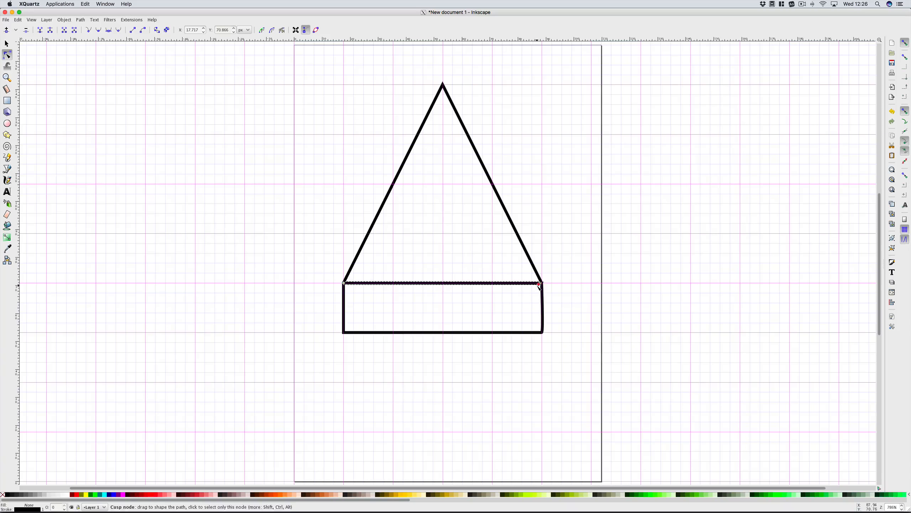
left_click_drag(523, 288, 542, 284)
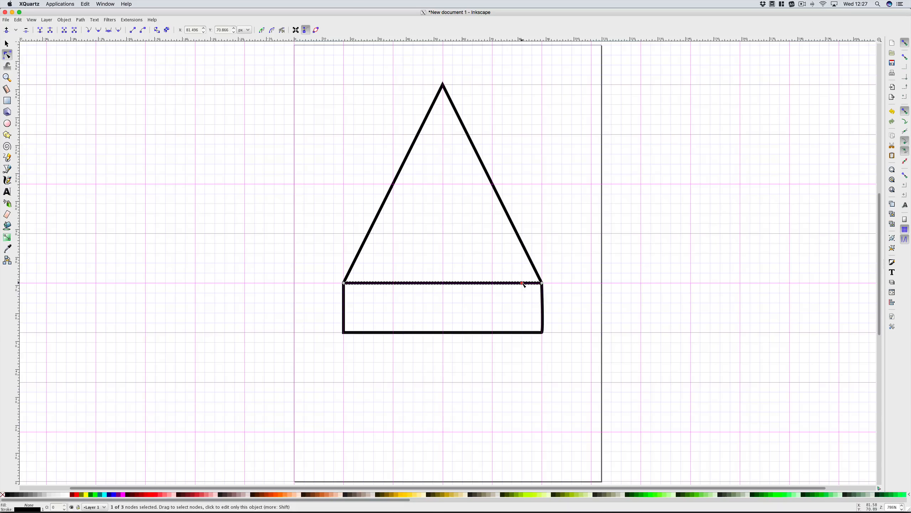
left_click(25, 31)
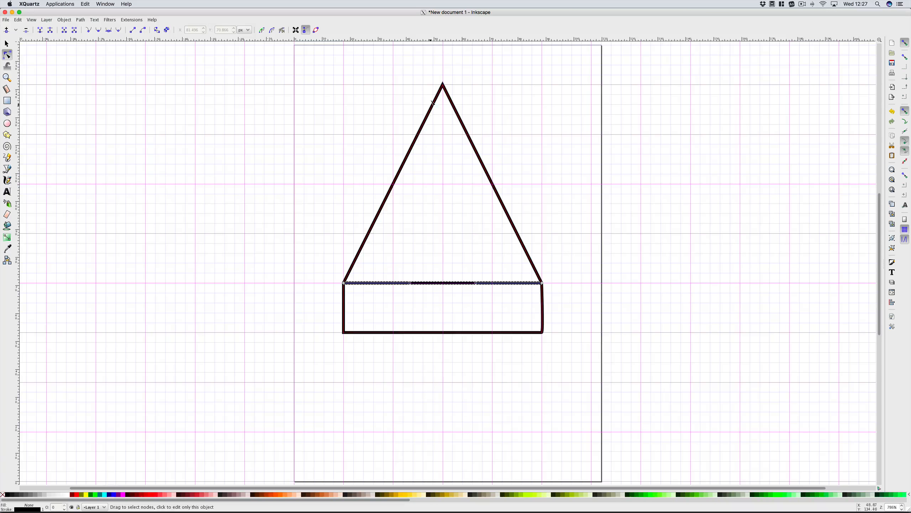
Make the outline's apex node symmetric and extend its handles to the hat's full width to round the crown
left_click(444, 85)
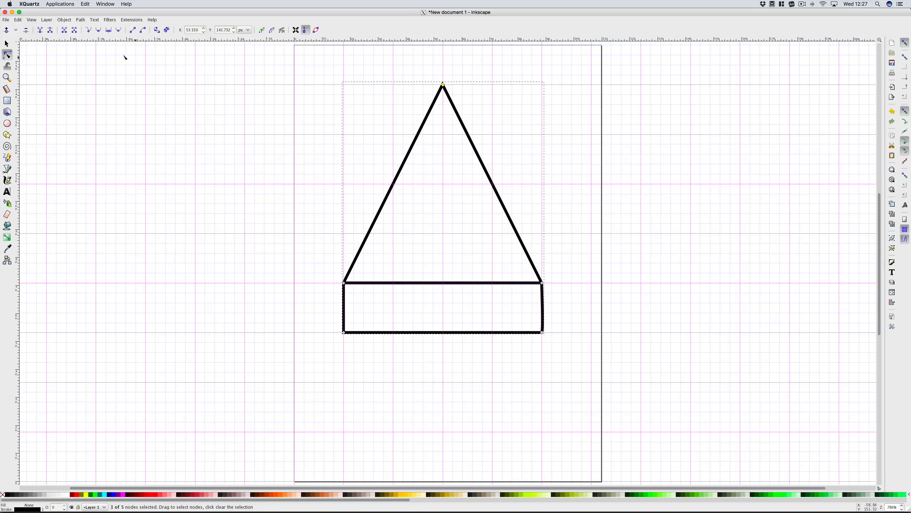
left_click(108, 31)
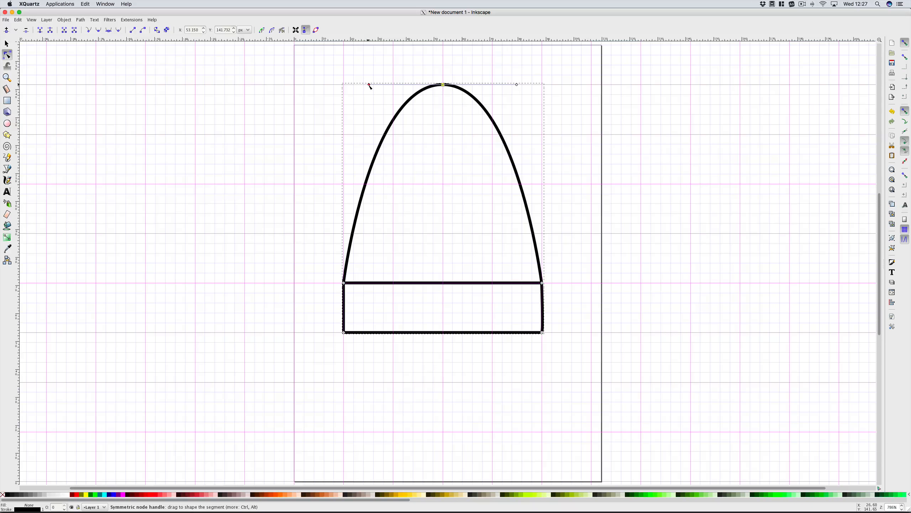
left_click_drag(368, 85, 345, 86)
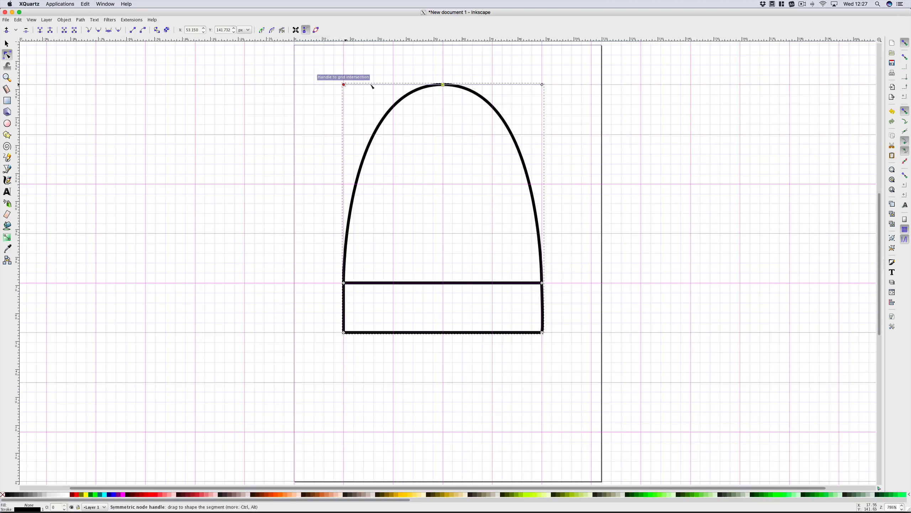
left_click(421, 396)
left_click(421, 400)
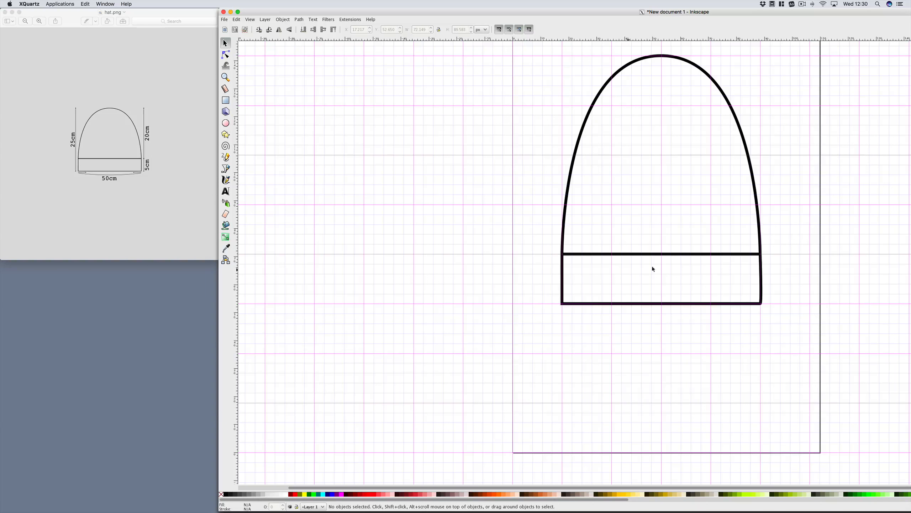
Stretch the horizontal brim line one major grid square to the right
left_click(761, 254)
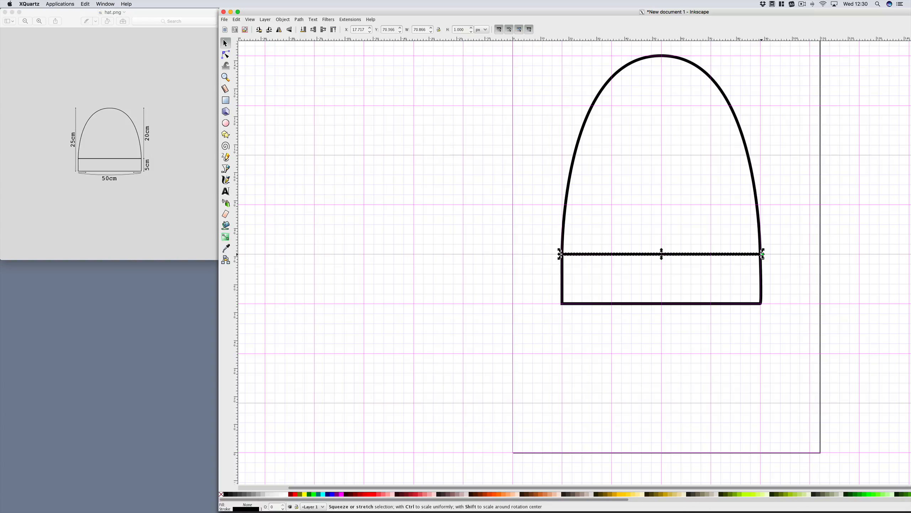
left_click_drag(762, 254, 813, 255)
left_click(764, 294)
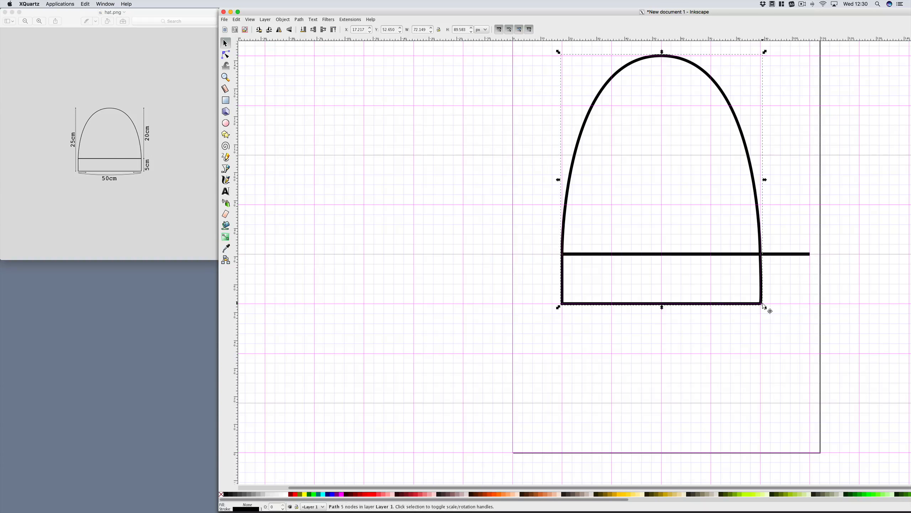
left_click(767, 290)
Move the outline's lower-right corner and right brim nodes one major grid square right, aligning them with the brim line's end
left_click(225, 55)
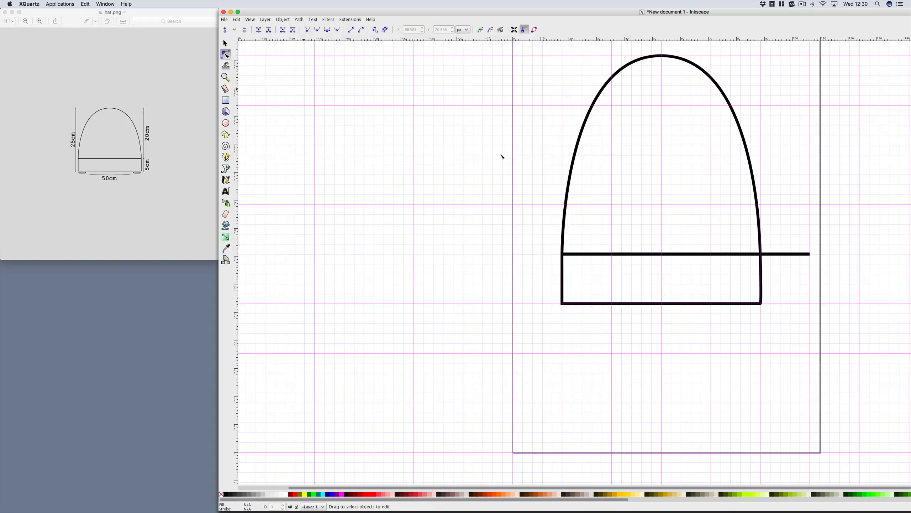
left_click(762, 281)
left_click_drag(761, 303, 812, 305)
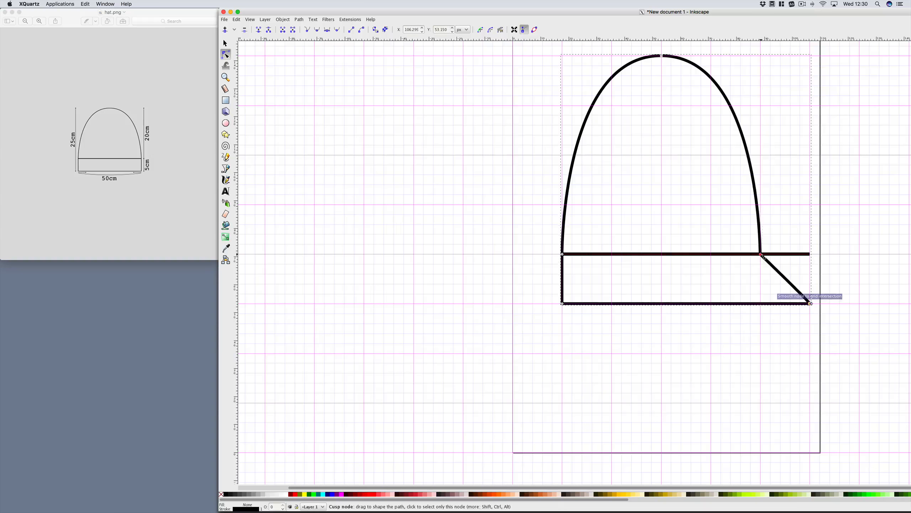
left_click_drag(760, 254, 812, 255)
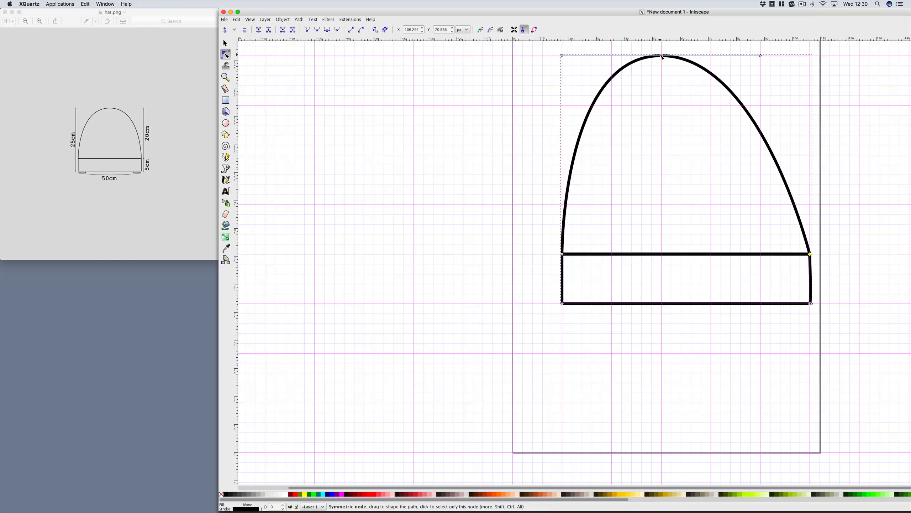
Centre the crown's top node over the widened hat at X about 62.4 px and extend its handles to the full hat width
left_click_drag(664, 57, 691, 56)
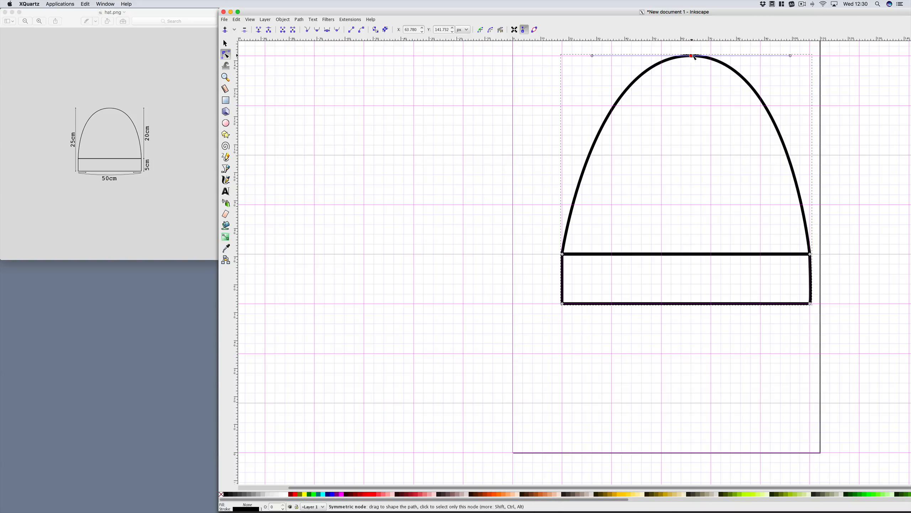
left_click_drag(694, 57, 689, 57)
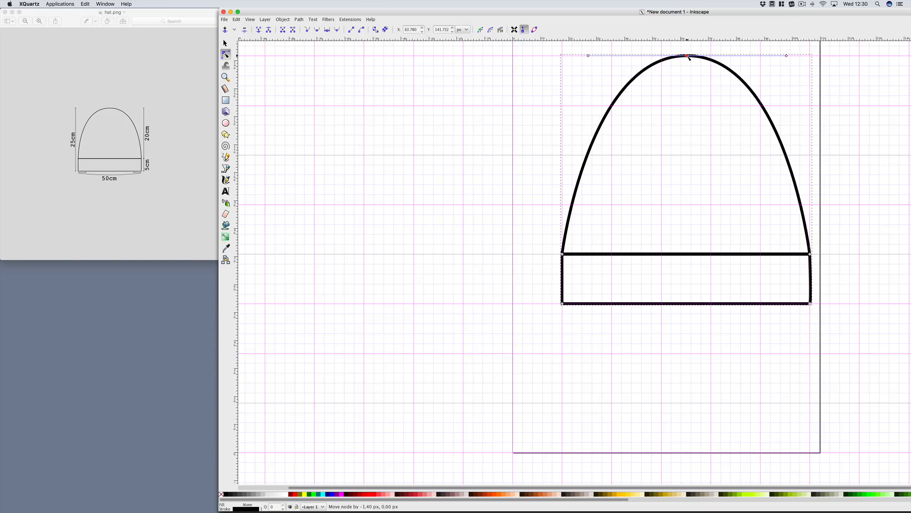
left_click_drag(588, 56, 562, 56)
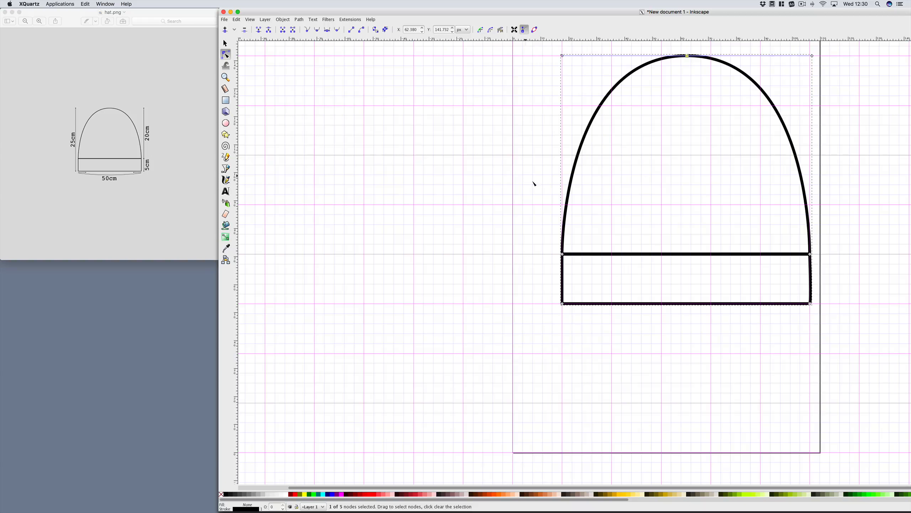
left_click(506, 184)
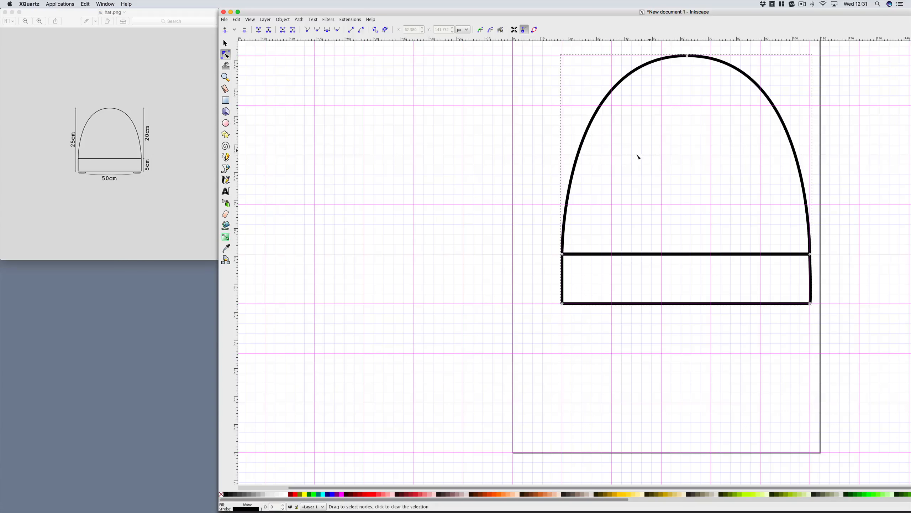
left_click(672, 381)
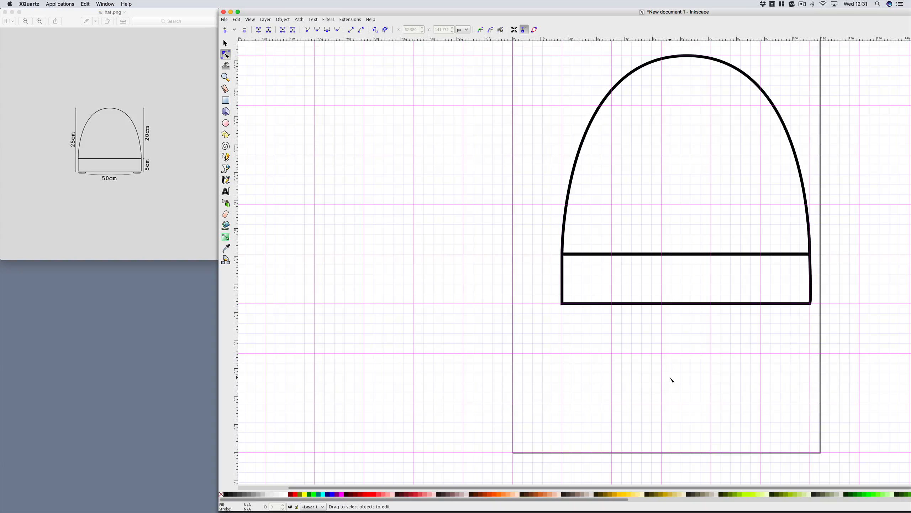
Draw a vertical measurement line left of the hat for its full height and a horizontal one below for its full width
scroll(655, 289, "right", 5)
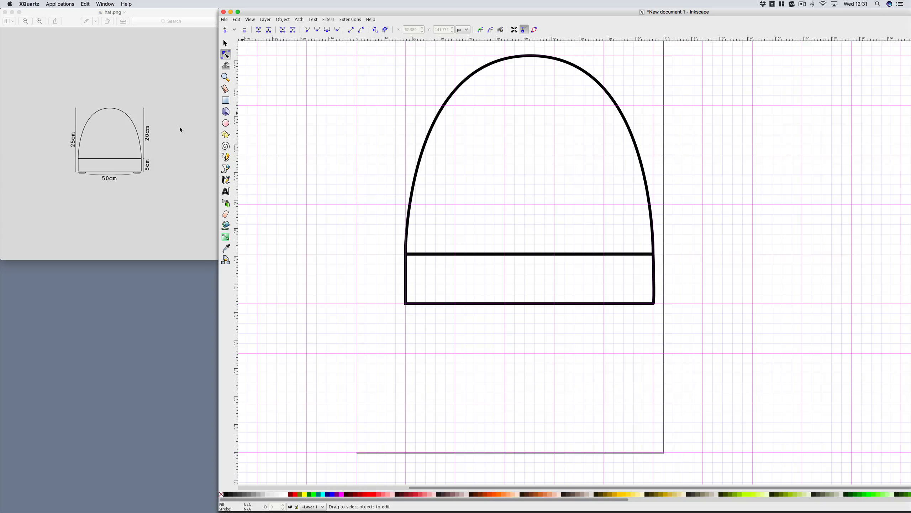
left_click(225, 168)
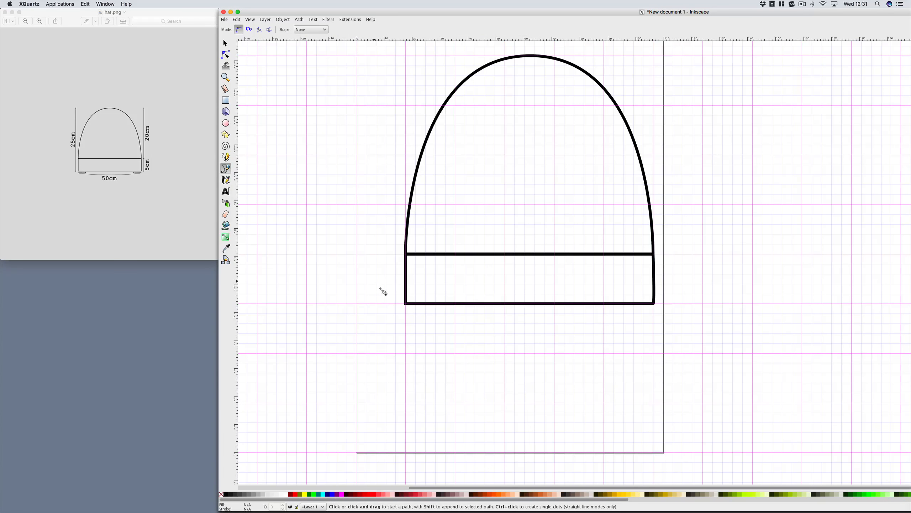
left_click(386, 303)
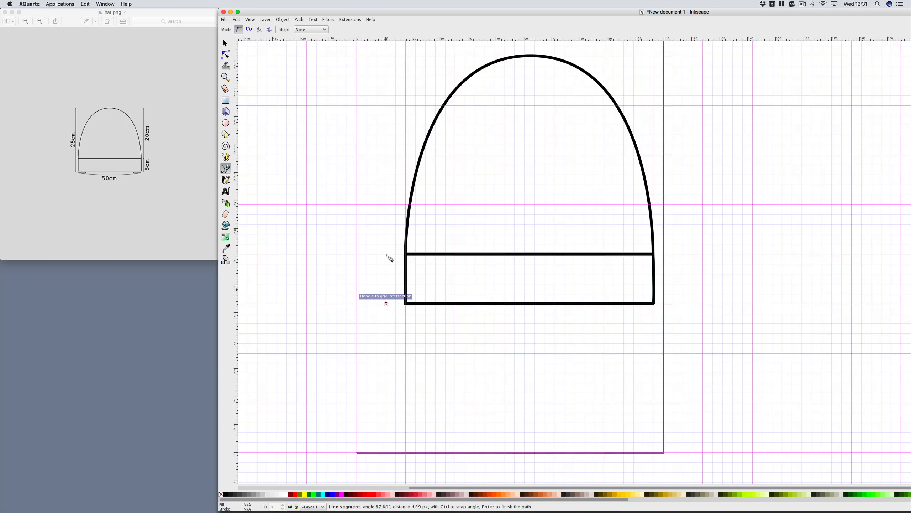
double_click(386, 55)
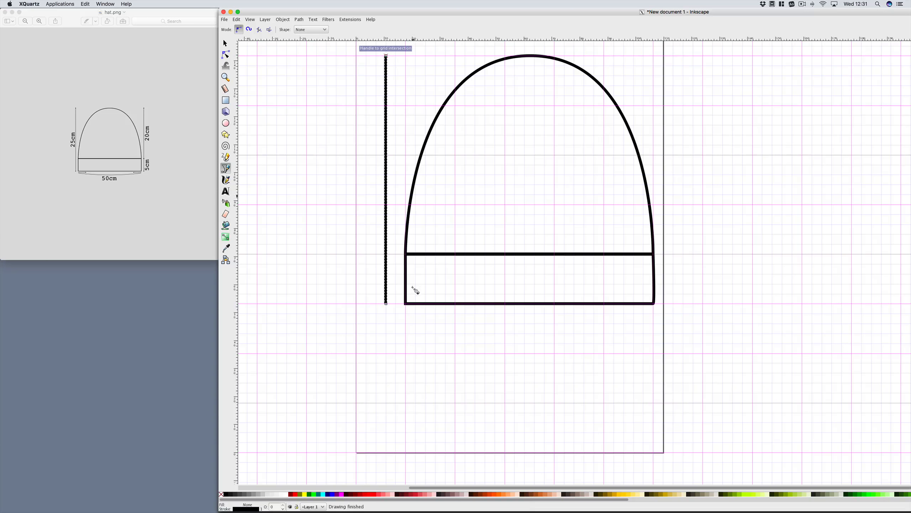
left_click(406, 313)
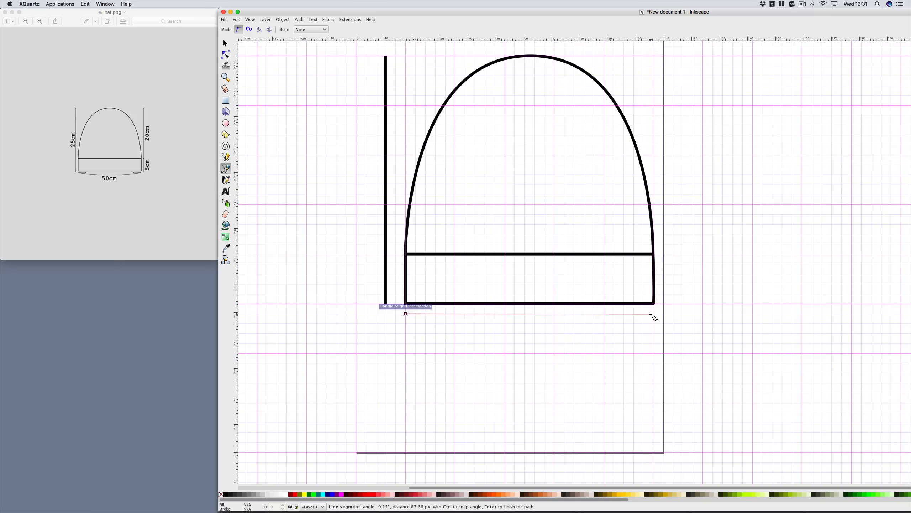
double_click(654, 313)
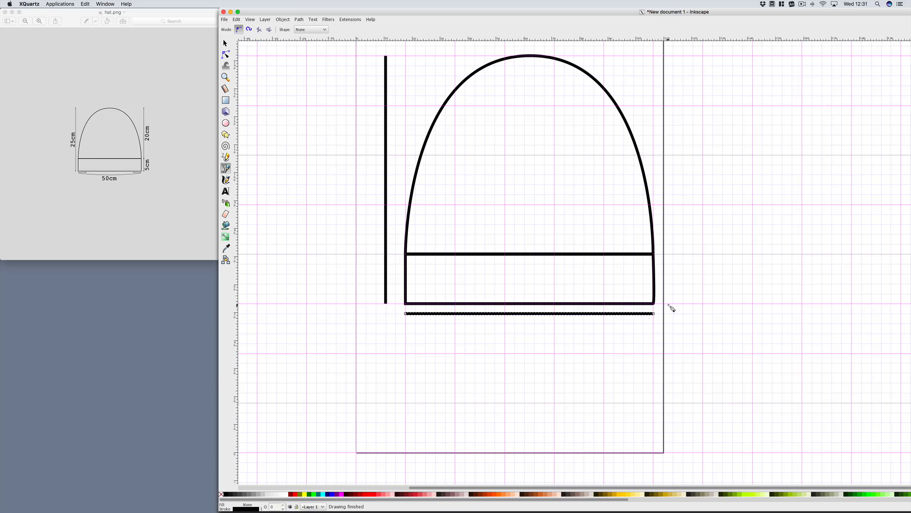
Draw two vertical measurement lines right of the hat, a short one beside the brim and a longer one beside the crown
left_click(664, 304)
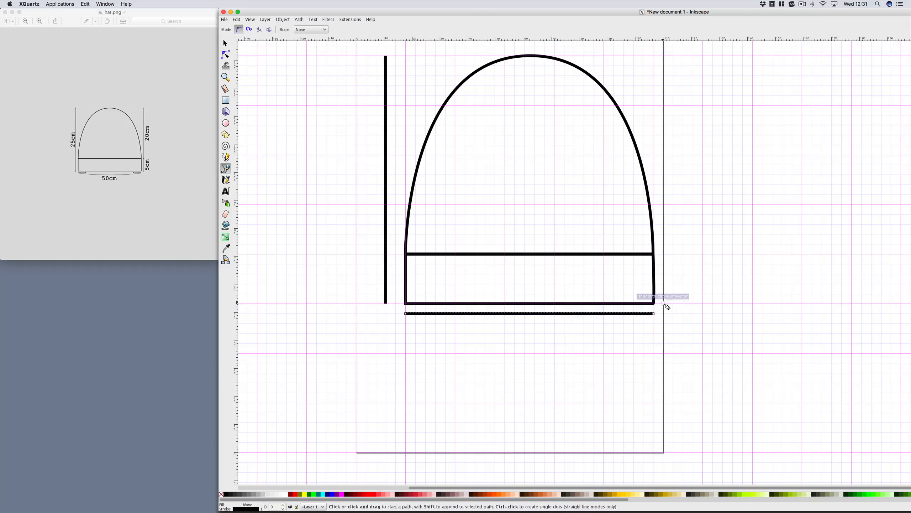
double_click(664, 254)
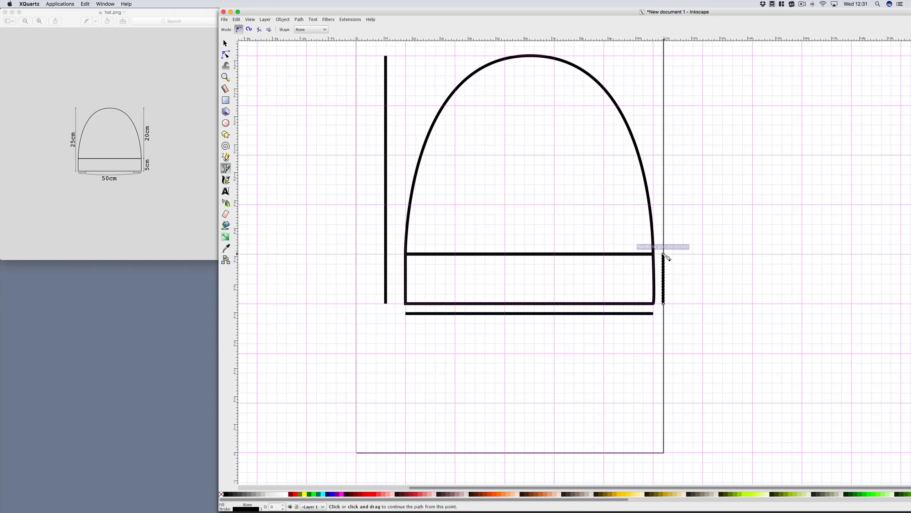
left_click(674, 254)
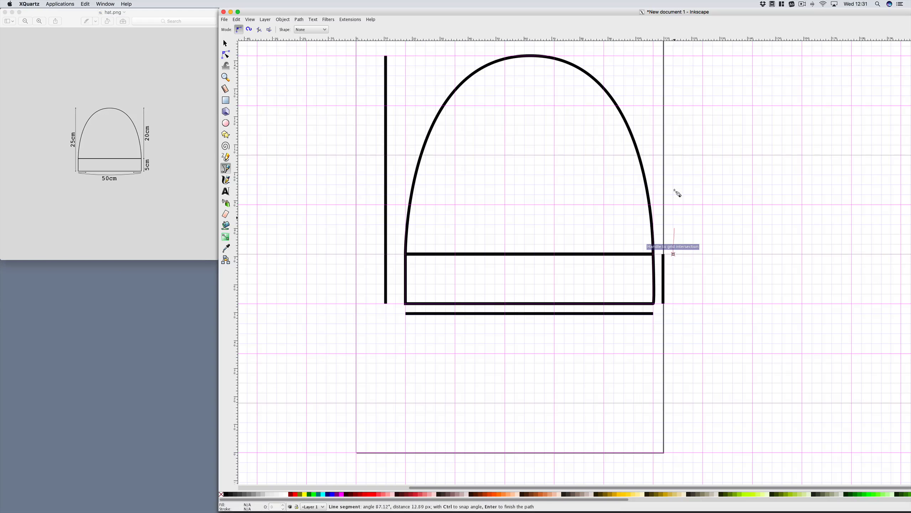
double_click(673, 56)
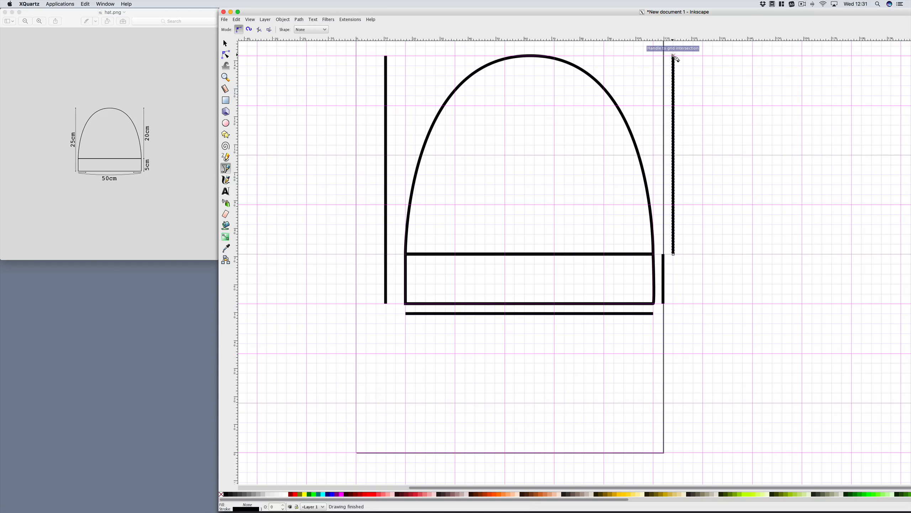
Add the text labels 50cm below the hat, 5cm beside the brim, 20cm beside the crown and 25cm at the left line
left_click(226, 191)
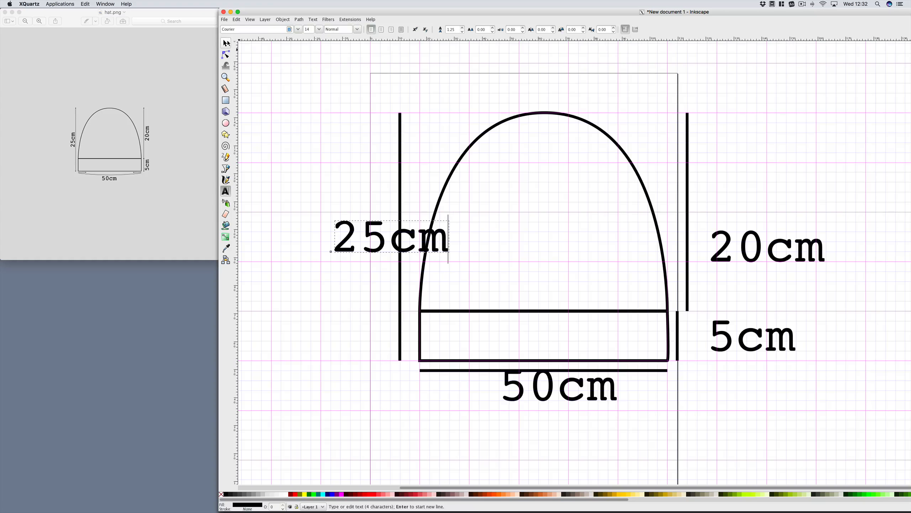
Set the font size of all four measurement labels to 10
left_click(225, 44)
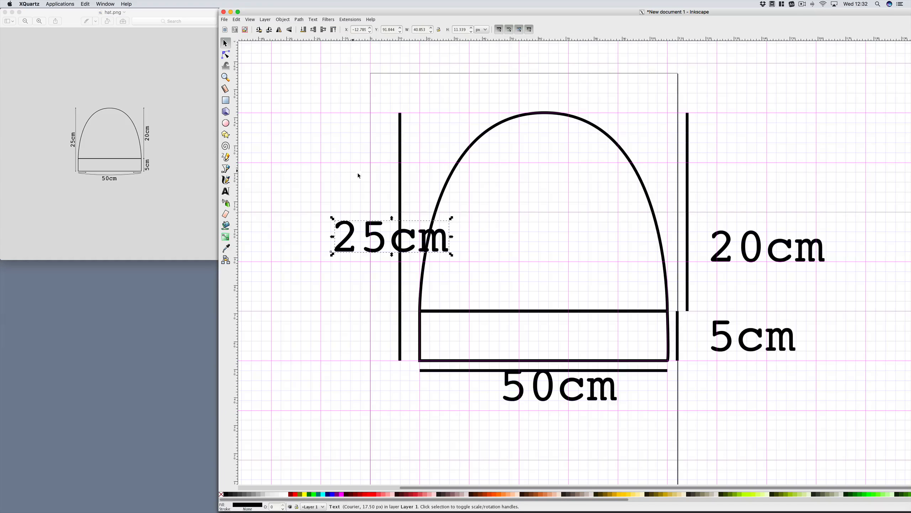
left_click(561, 399, "shift")
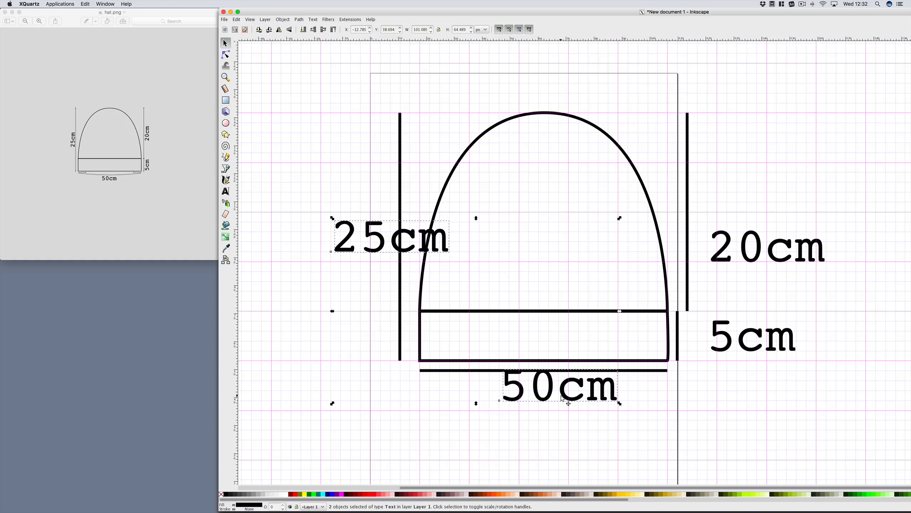
left_click(734, 330, "shift")
left_click(724, 260, "shift")
left_click_drag(699, 9, 475, 2)
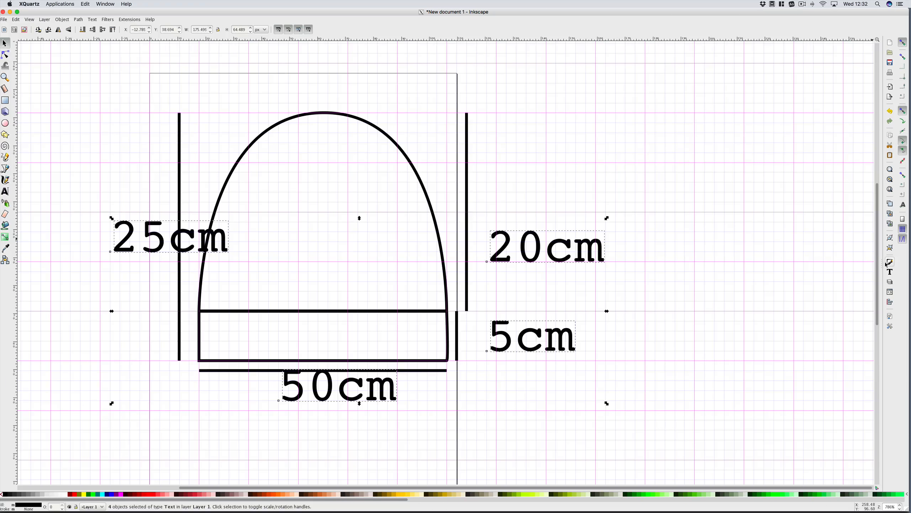
left_click(890, 272)
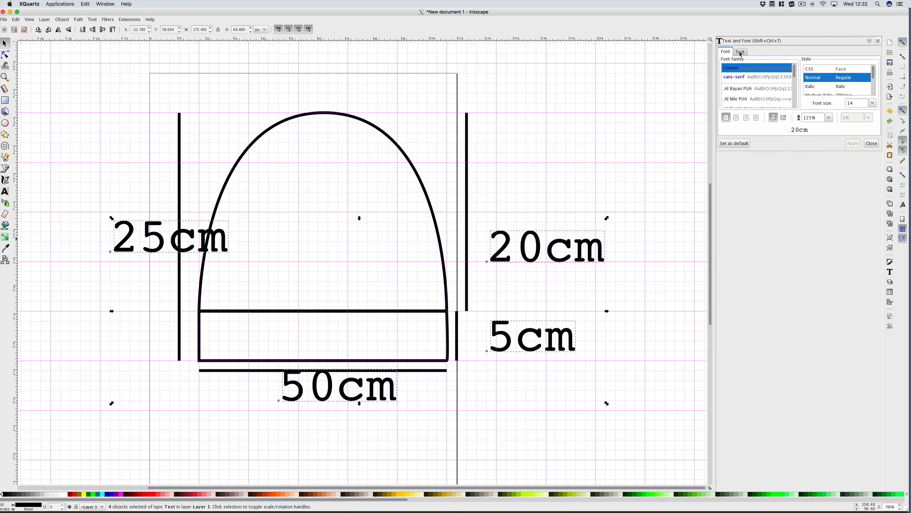
left_click(872, 102)
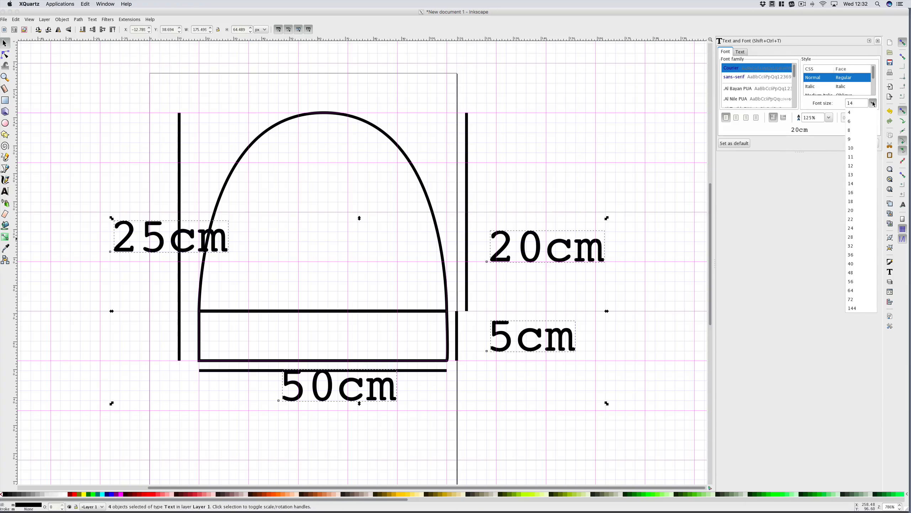
left_click(857, 148)
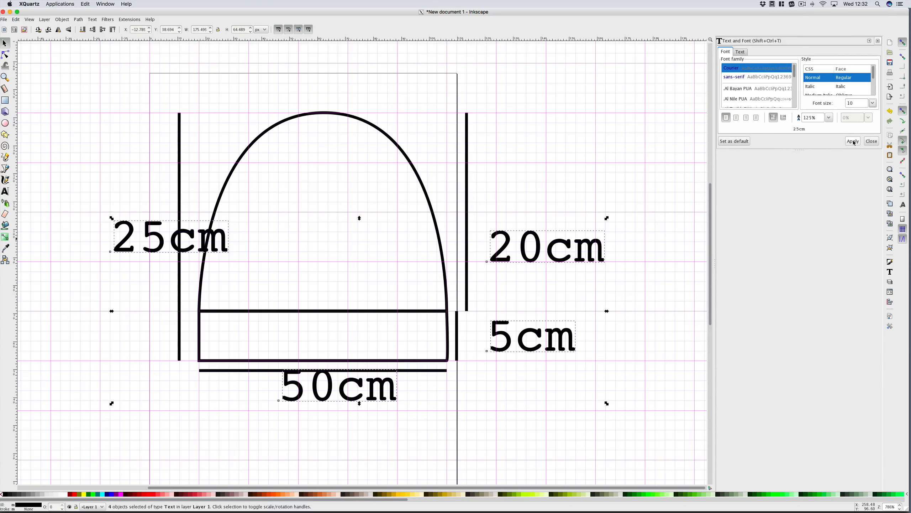
left_click(853, 142)
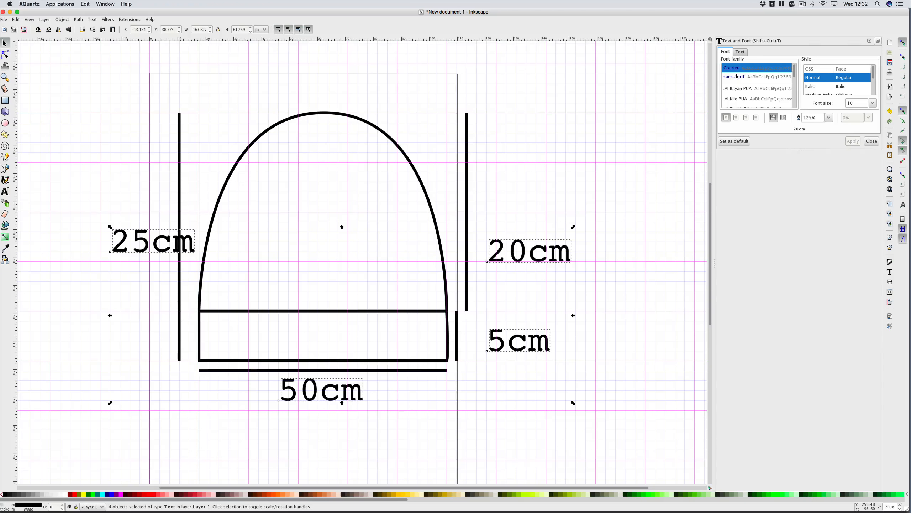
Change the font of all four measurement labels to Times New Roman
left_click(745, 91)
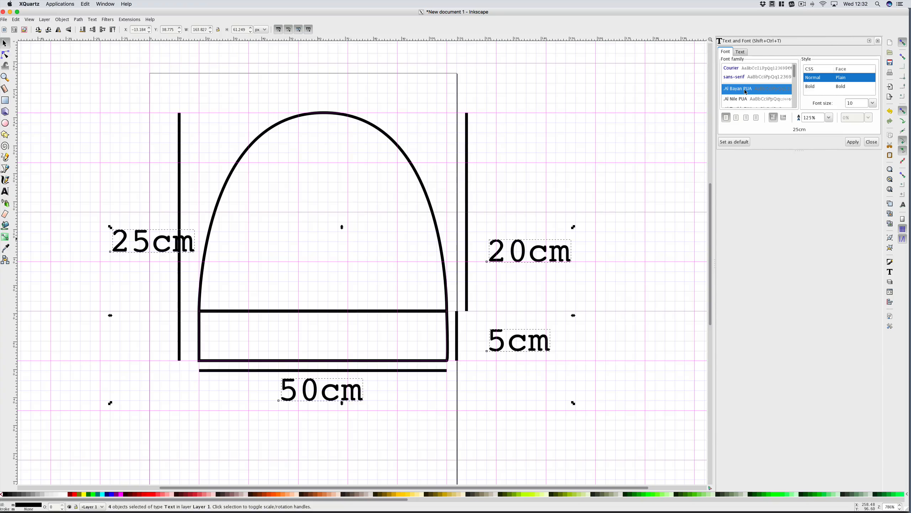
type("time")
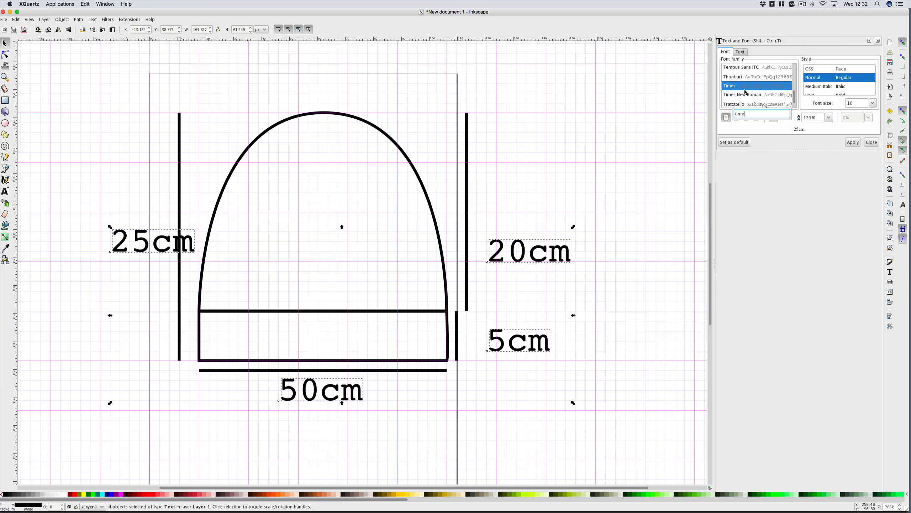
left_click(745, 97)
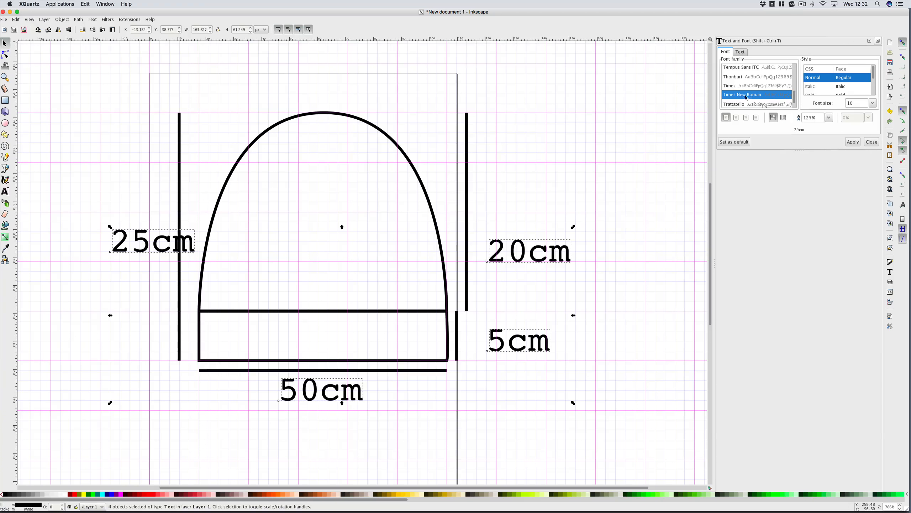
left_click(852, 141)
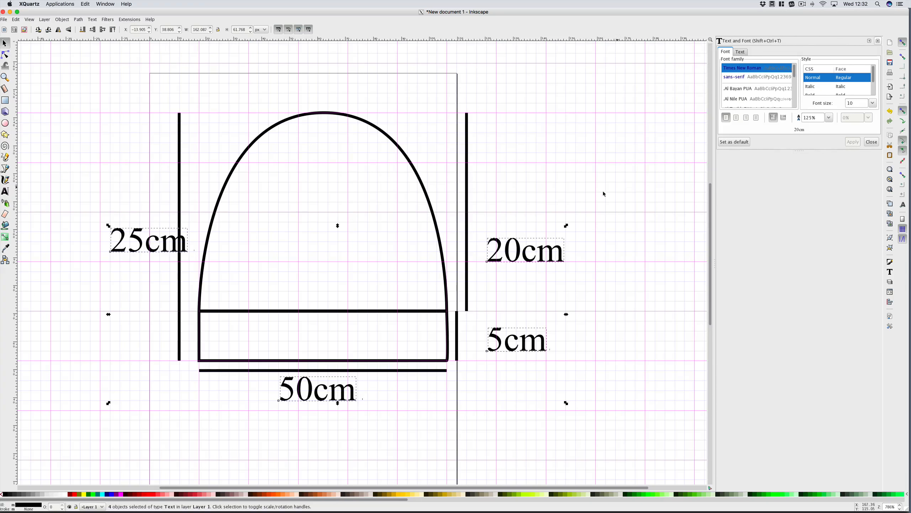
left_click(536, 182)
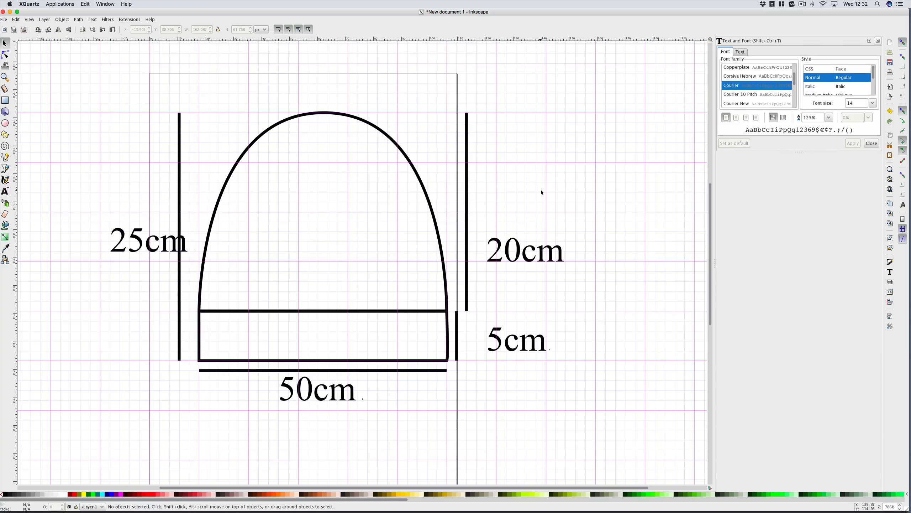
Set the stroke width of all four measurement lines to 0.4 px
left_click(468, 192)
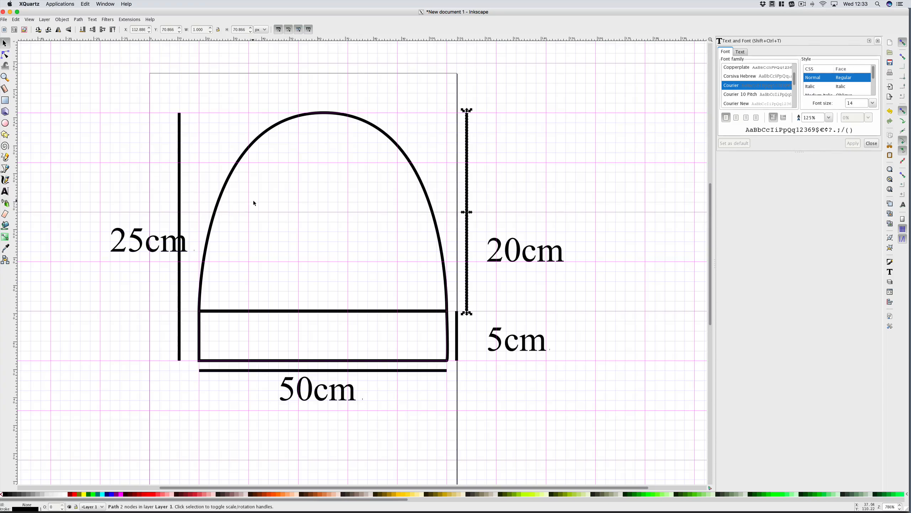
left_click(178, 179, "shift")
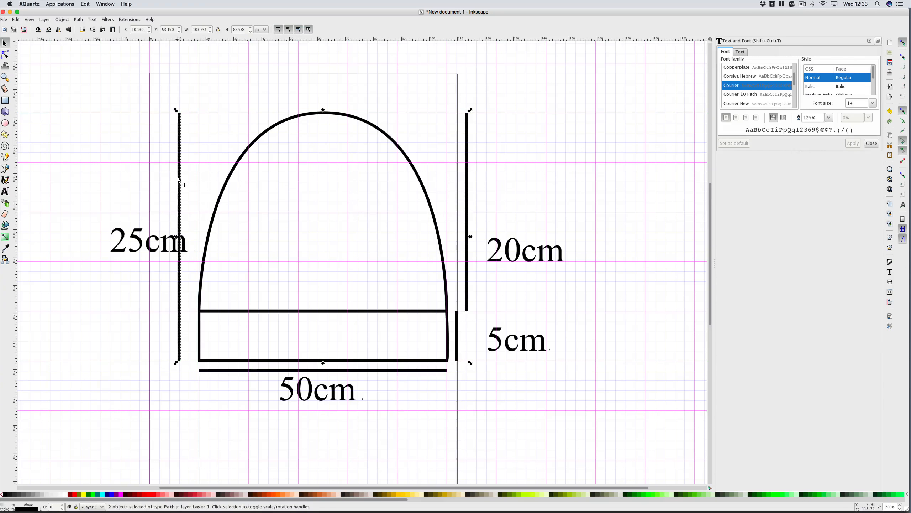
left_click(255, 371, "shift")
left_click(458, 326, "shift")
key("d")
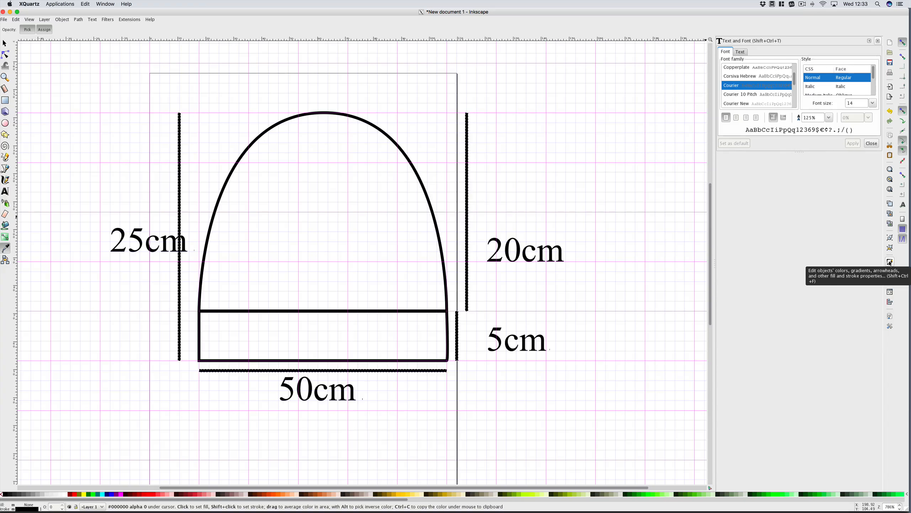
left_click(890, 263)
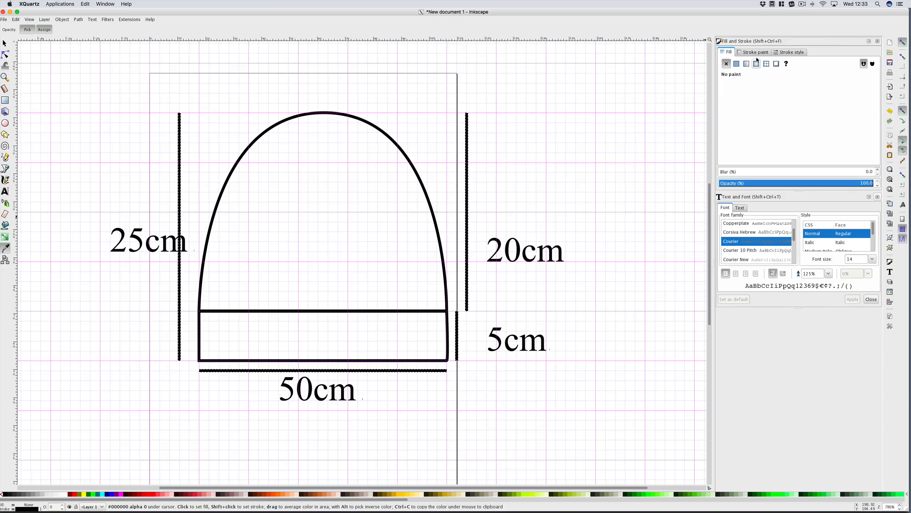
left_click(776, 52)
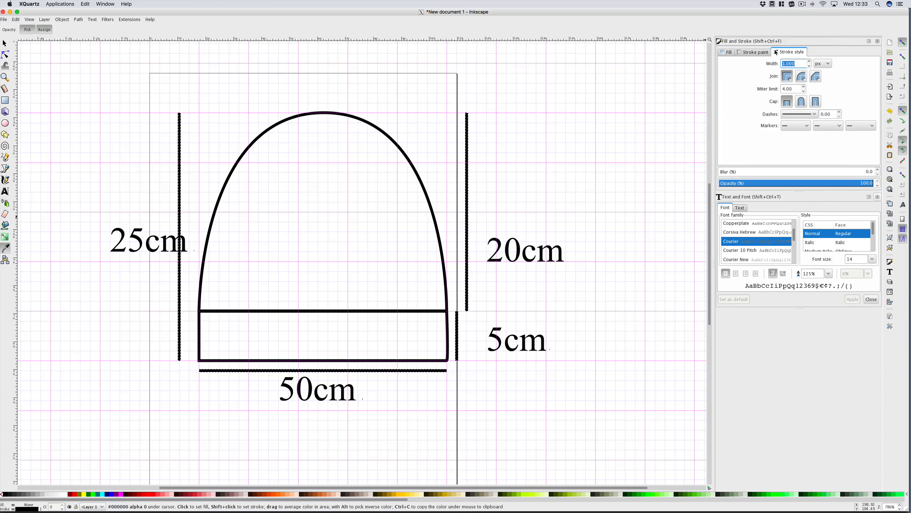
left_click(810, 66)
left_click(810, 66)
left_click(810, 65)
left_click(810, 66)
left_click(810, 66)
left_click(809, 66)
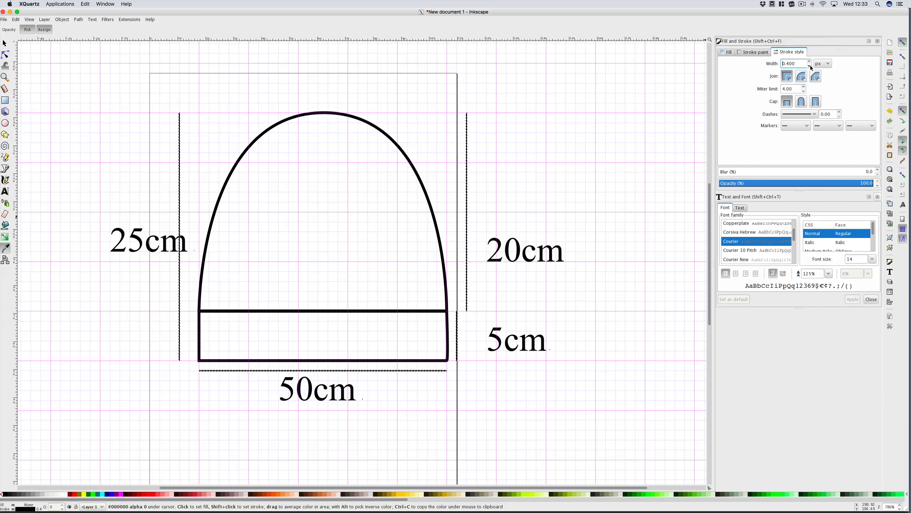
left_click(810, 66)
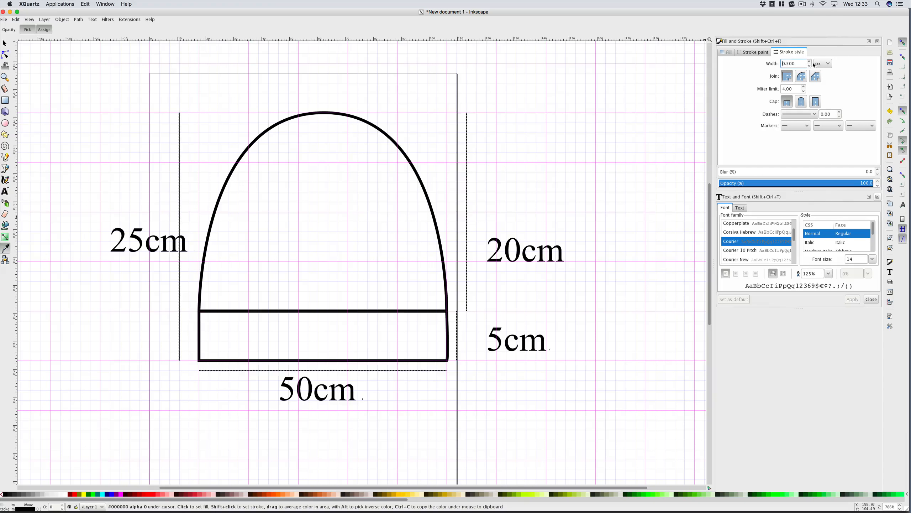
left_click(810, 61)
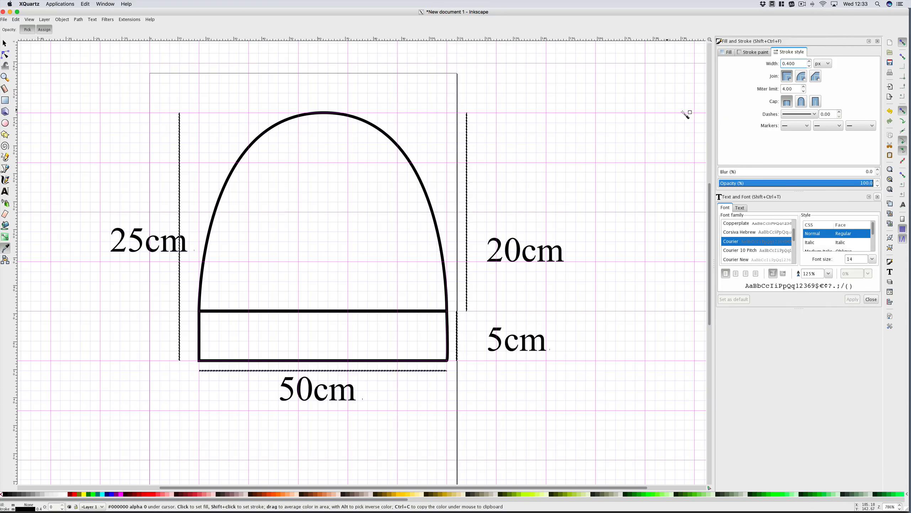
Add arrowheads to both ends of the four measurement lines and move the crown line directly above the brim line
left_click(800, 130)
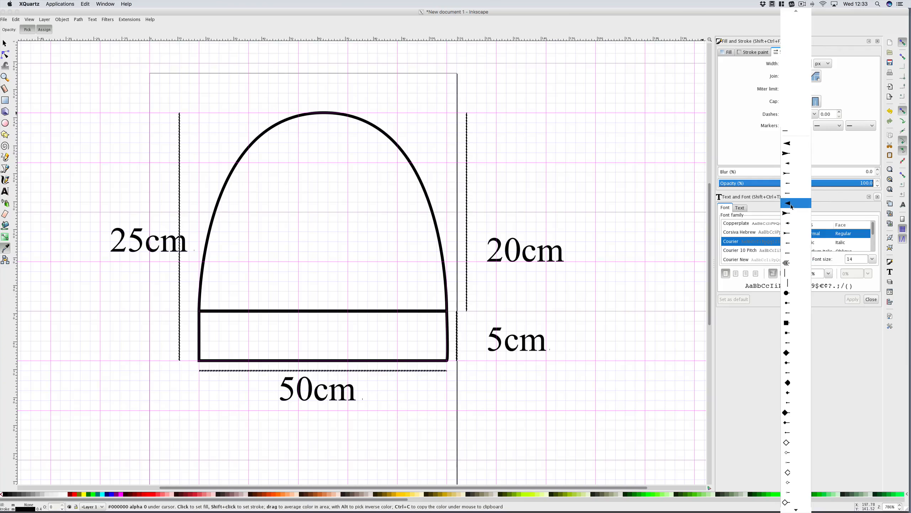
left_click(792, 163)
left_click(861, 126)
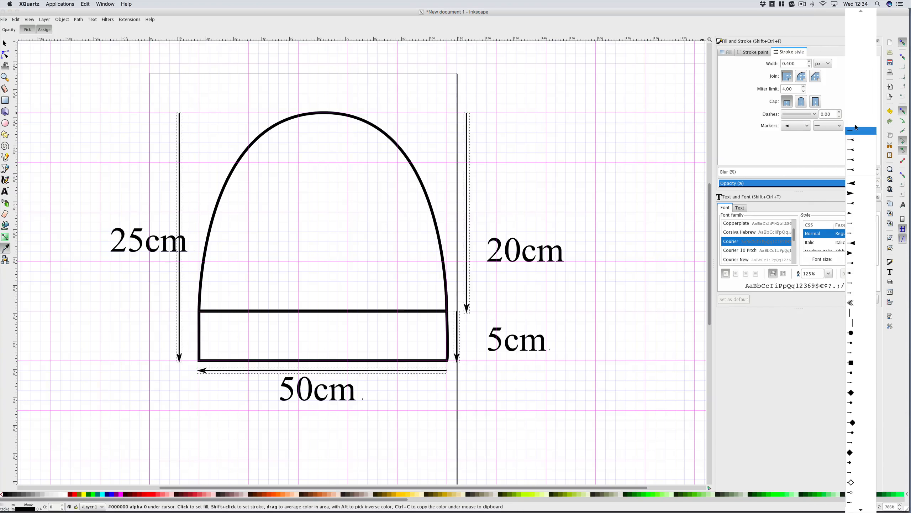
left_click(856, 213)
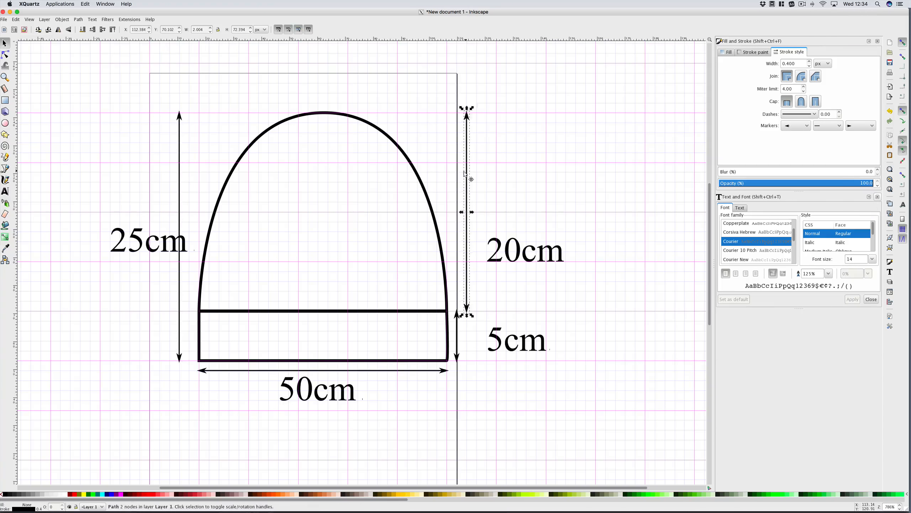
left_click_drag(466, 174, 456, 173)
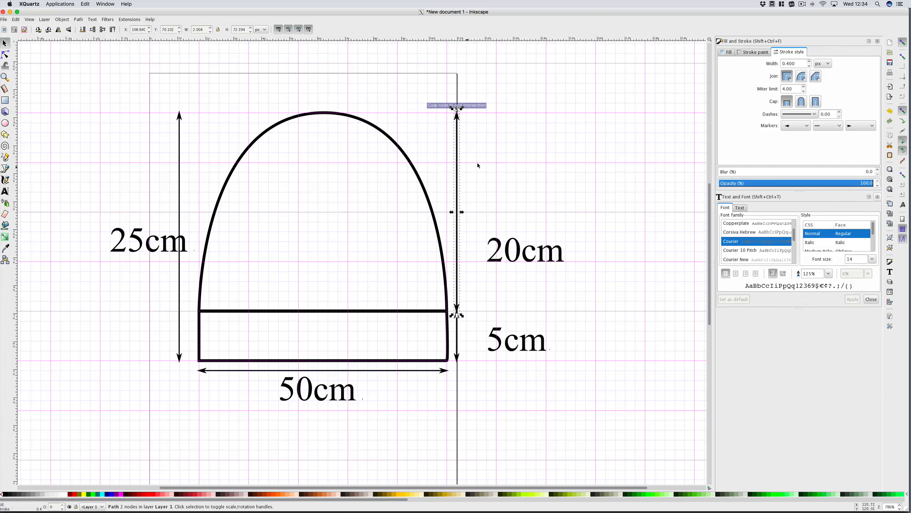
left_click(489, 161)
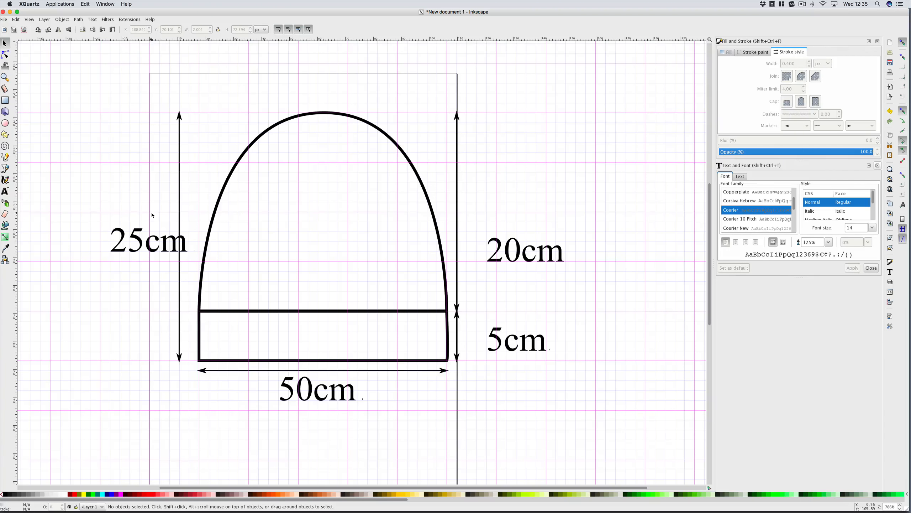
Rotate the 25cm, 20cm and 5cm labels 90° counter-clockwise so they read vertically
left_click(142, 240)
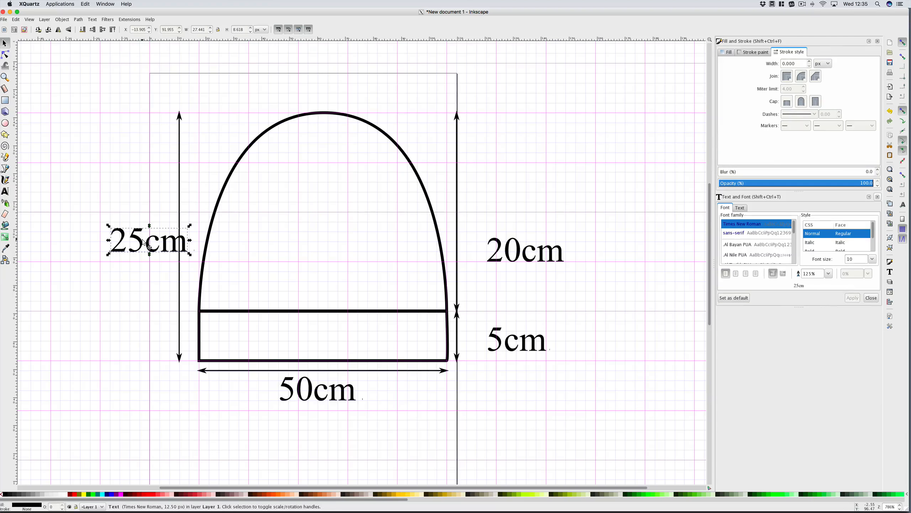
left_click(38, 30)
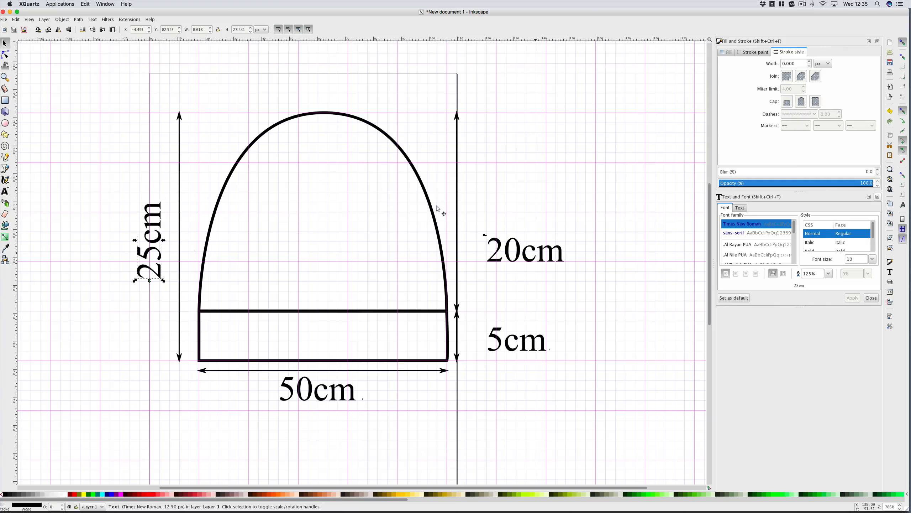
left_click(525, 251)
left_click(38, 30)
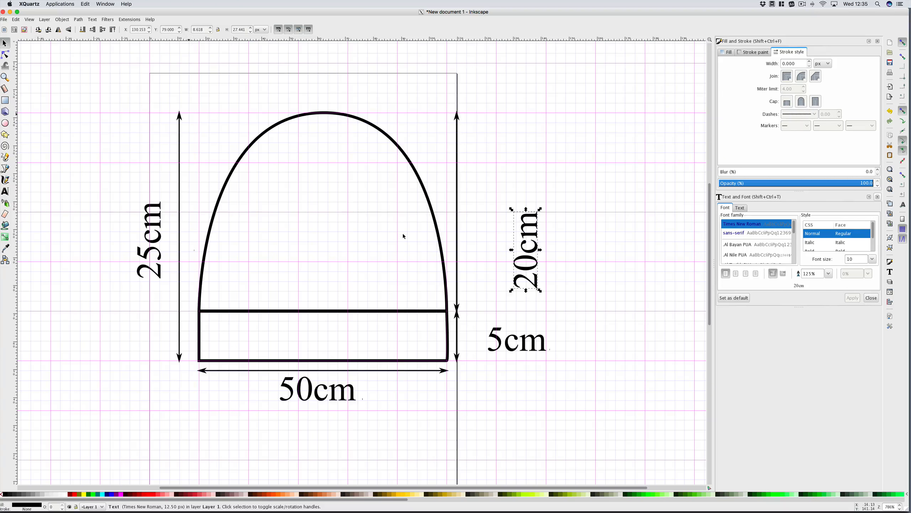
left_click(524, 342)
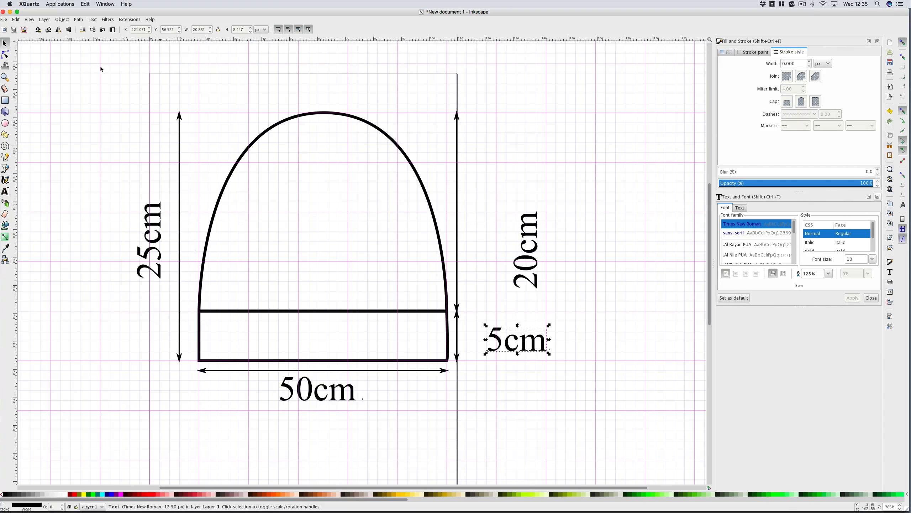
left_click(39, 30)
Move the 25cm label close to the full-height line and align their centres vertically
left_click(156, 227)
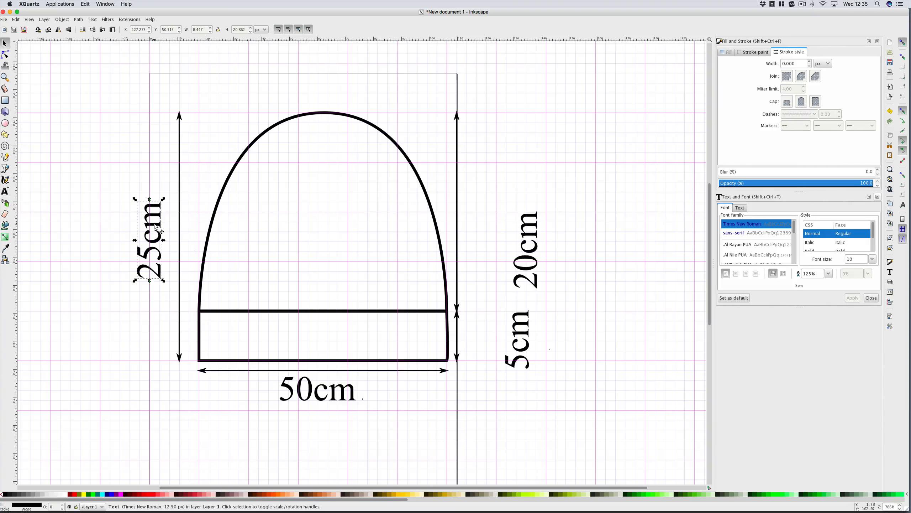
left_click_drag(158, 223, 174, 215)
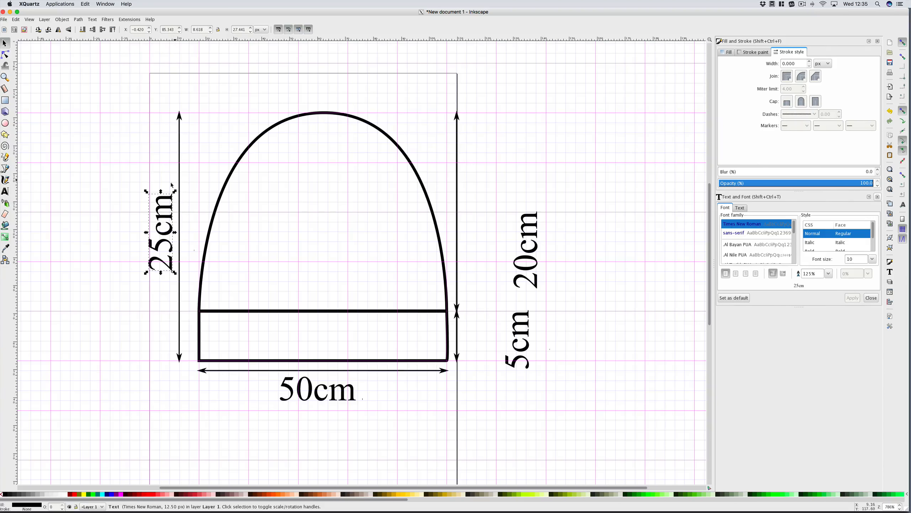
left_click(181, 171, "shift")
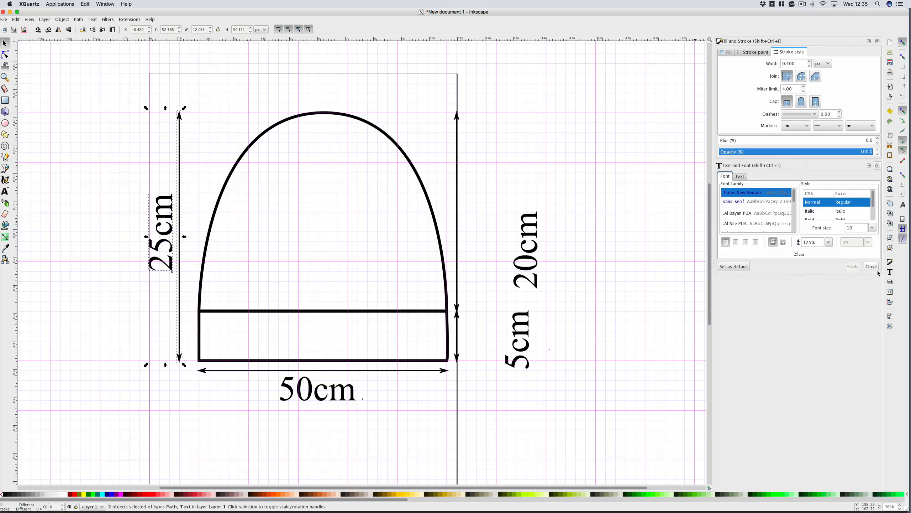
left_click(891, 302)
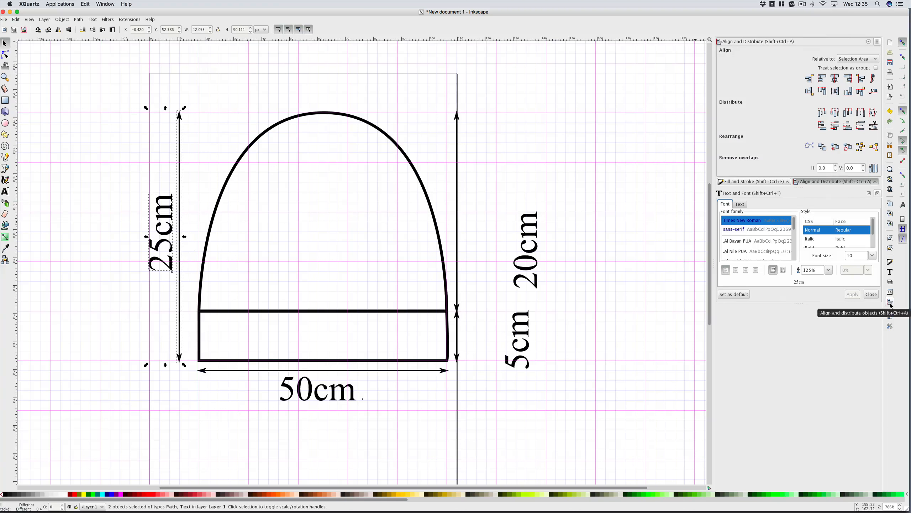
left_click(835, 91)
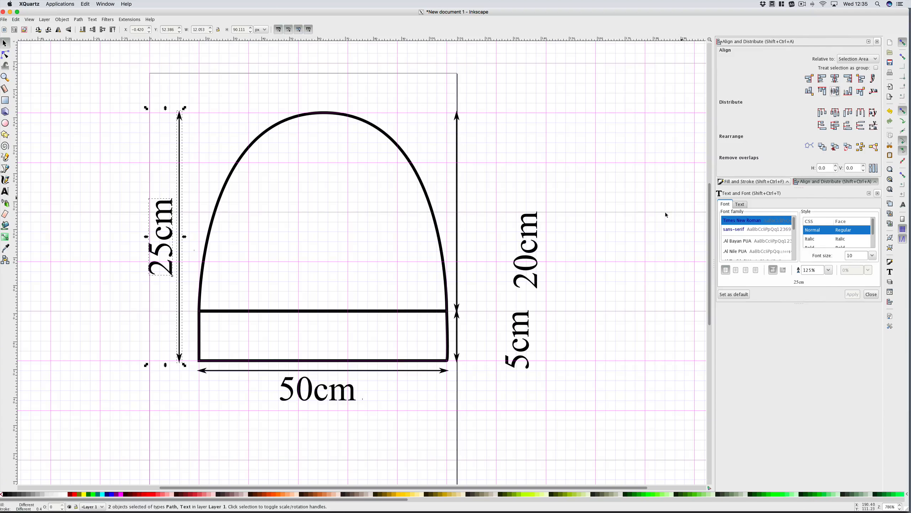
Move the 20cm label beside the crown's measurement line and align their centres vertically
left_click_drag(526, 237, 477, 201)
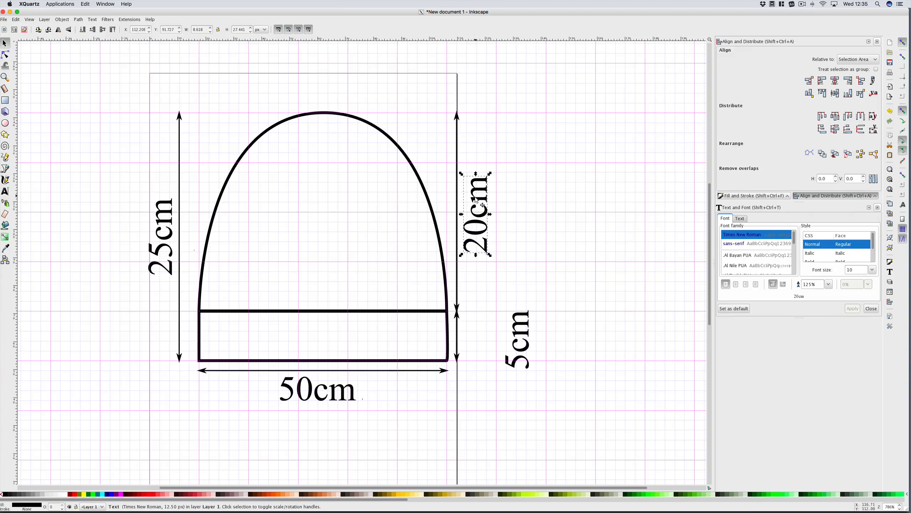
left_click(457, 194, "shift")
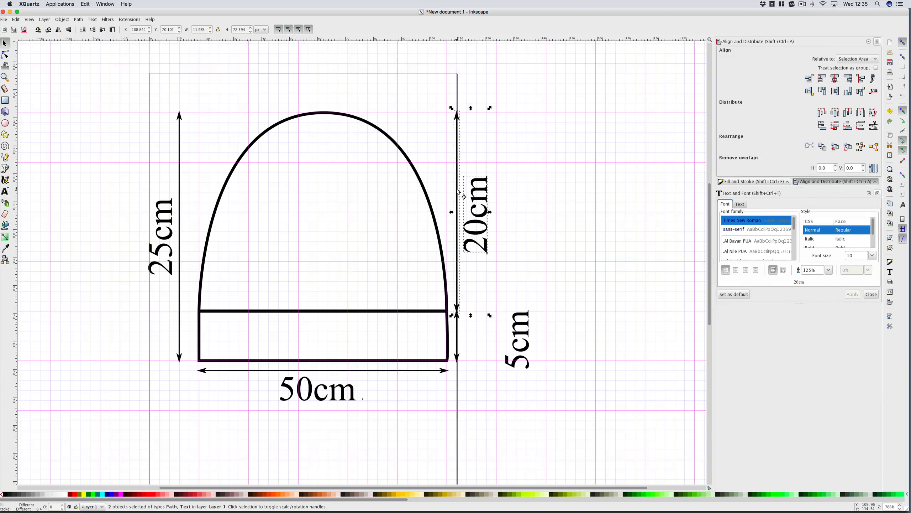
left_click(837, 92)
Move the 5cm label beside the brim's measurement line and centre it on the same vertical axis as the 20cm label
left_click_drag(522, 332, 481, 329)
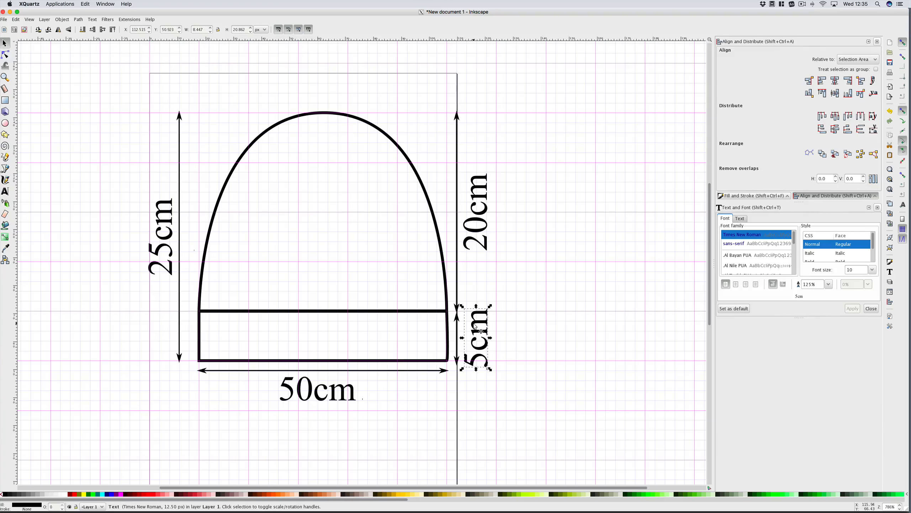
left_click(475, 223, "shift")
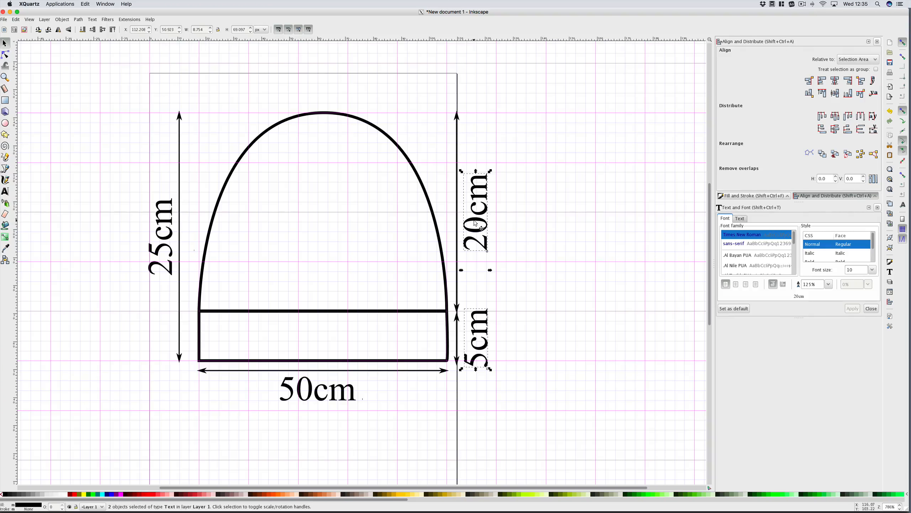
left_click(835, 81)
left_click(552, 327)
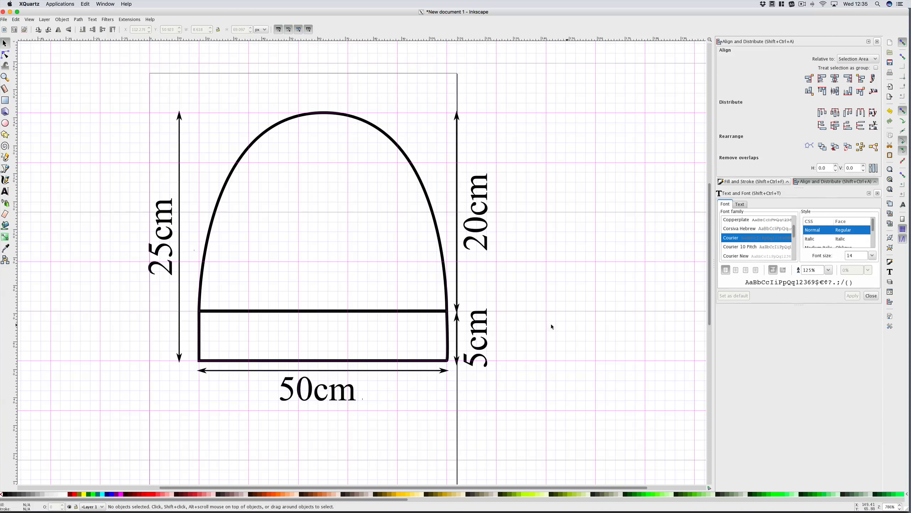
Centre the 5cm label vertically on the brim's measurement line and the 50cm label horizontally under the width line
left_click(483, 334)
left_click(457, 334, "shift")
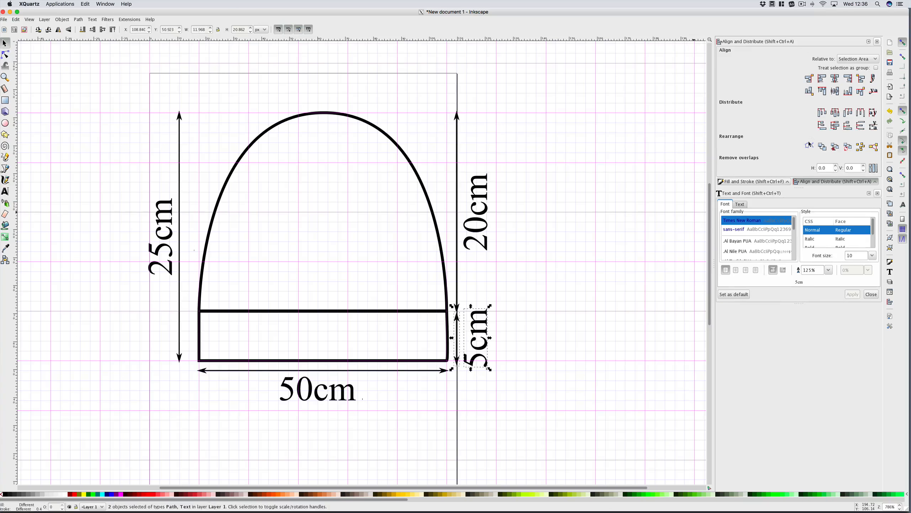
left_click(591, 390)
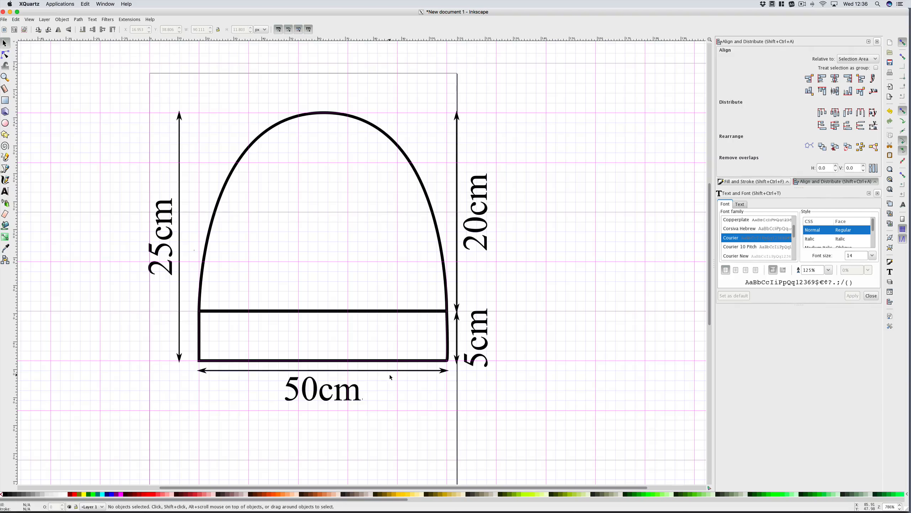
left_click(324, 396)
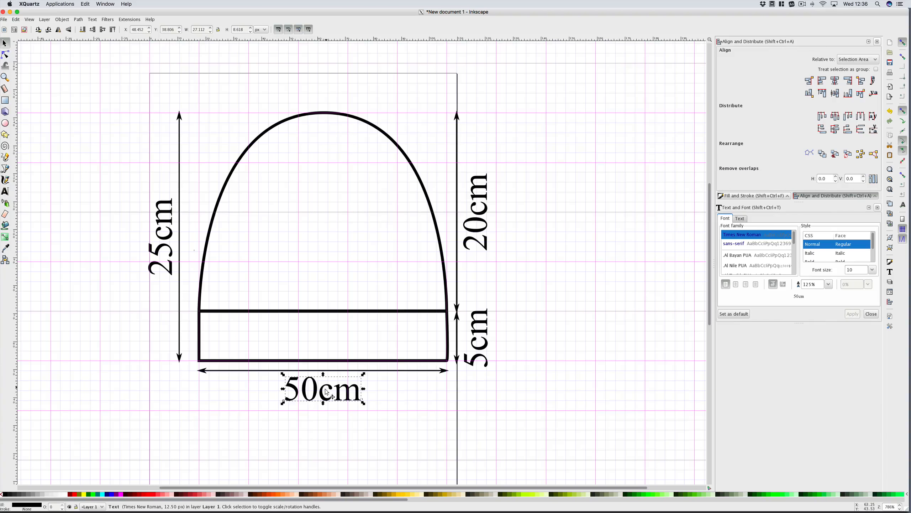
Move the 50cm label further below the hat and bend the straight width line into a shallow downward arc
left_click_drag(326, 404, 327, 419)
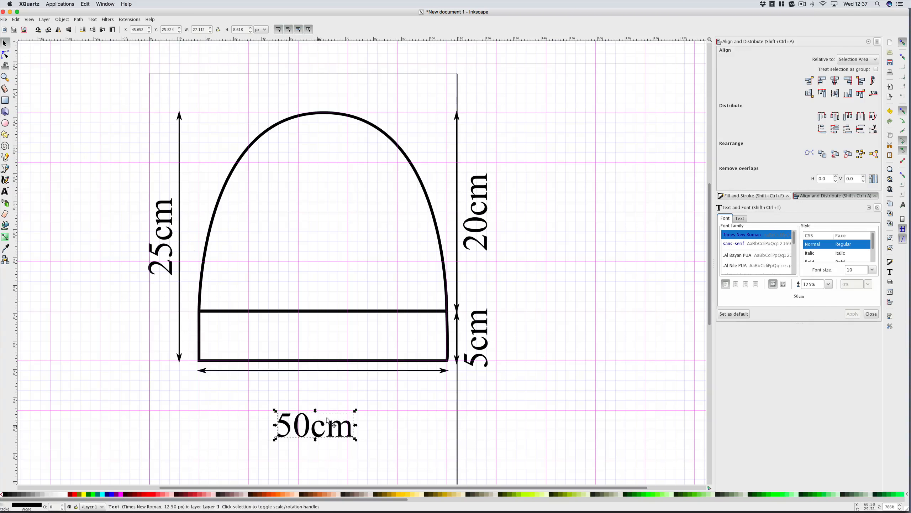
double_click(326, 372)
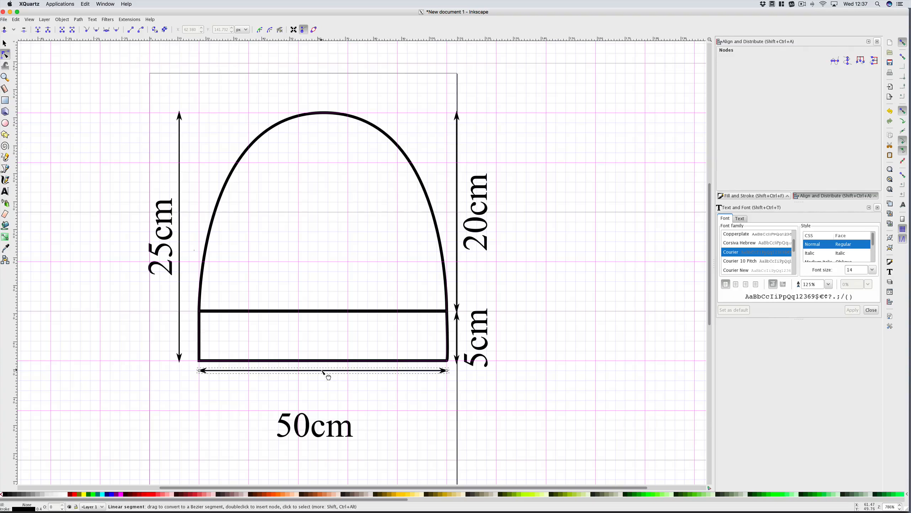
left_click_drag(326, 373, 322, 390)
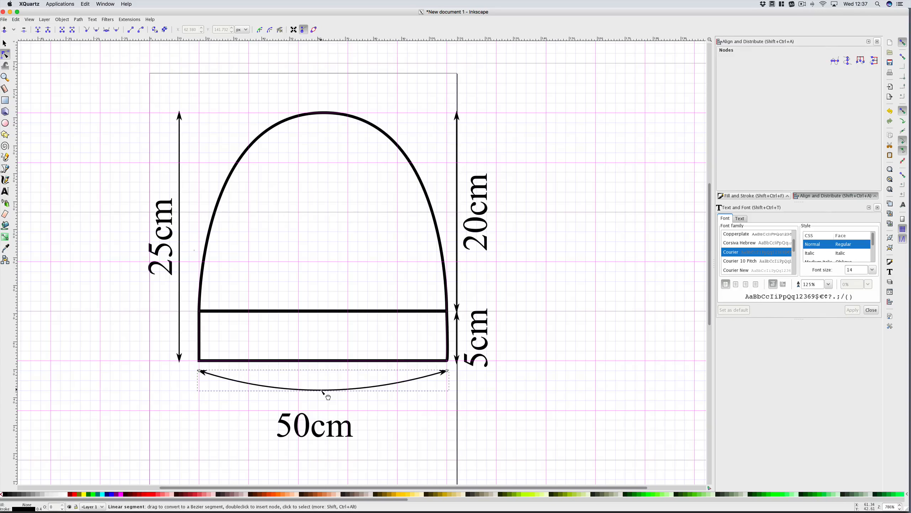
left_click(457, 207)
left_click_drag(458, 207, 493, 189)
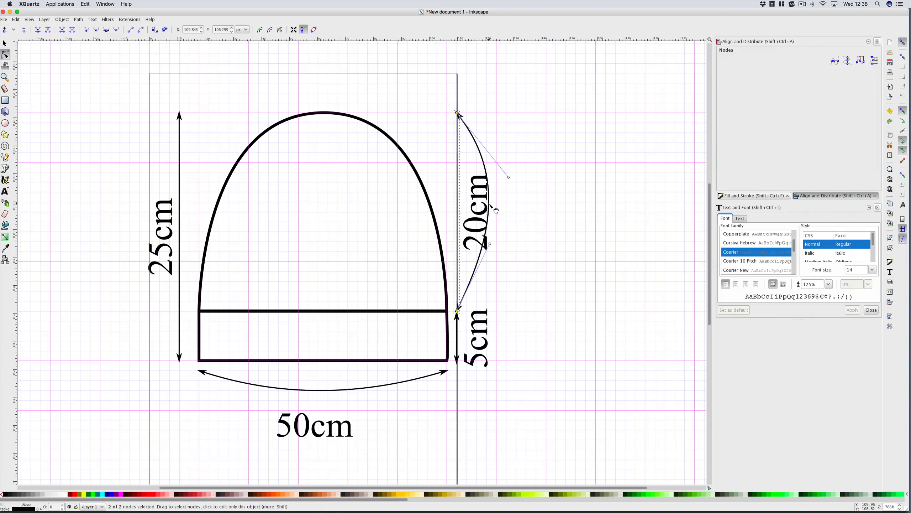
left_click(458, 113)
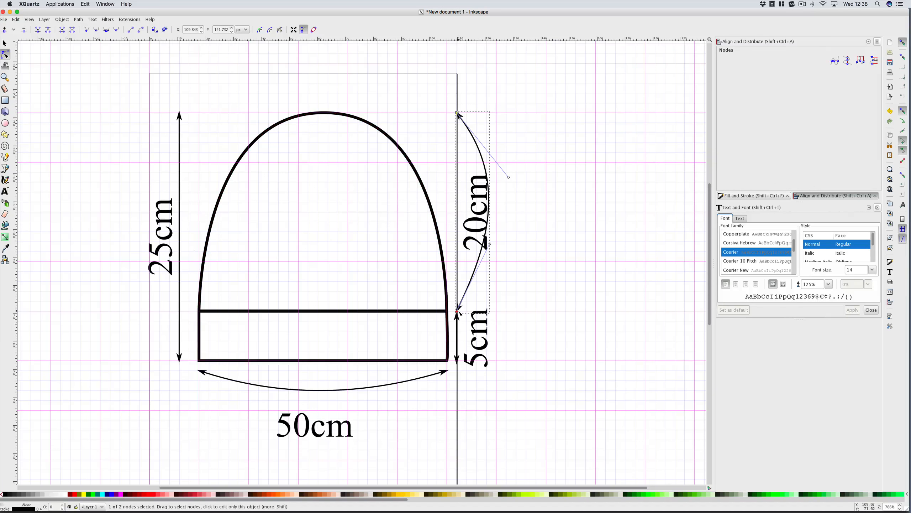
key("ctrl+a")
left_click(130, 30)
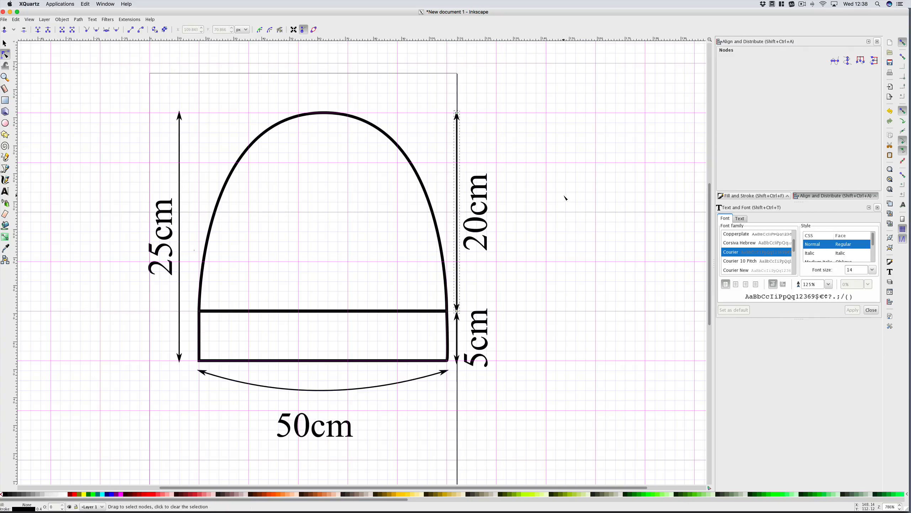
Insert a new node at the middle of the curved width line between its two end nodes
left_click(425, 376)
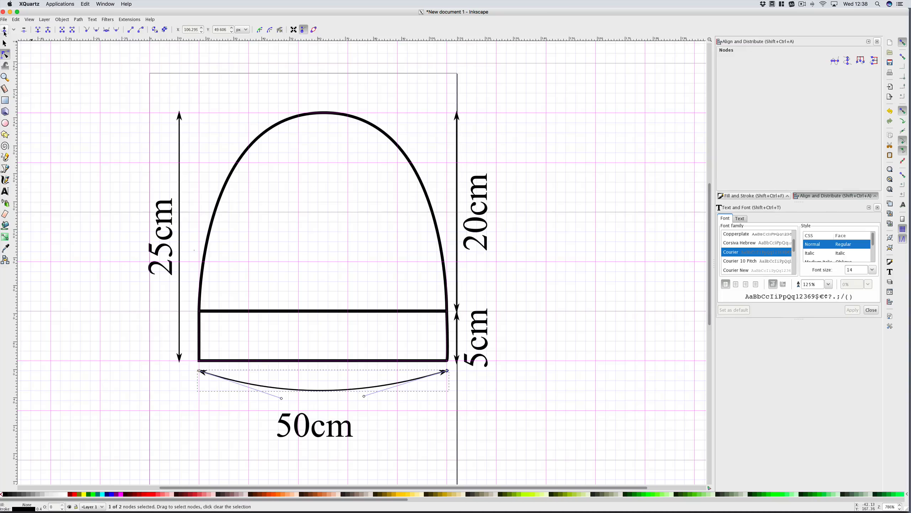
left_click(196, 378)
left_click(200, 371)
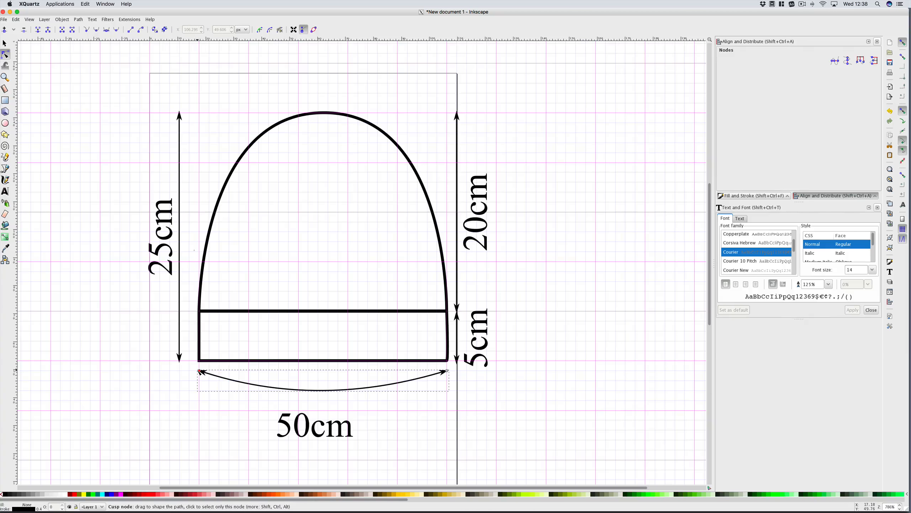
left_click(199, 370)
left_click(447, 371, "shift")
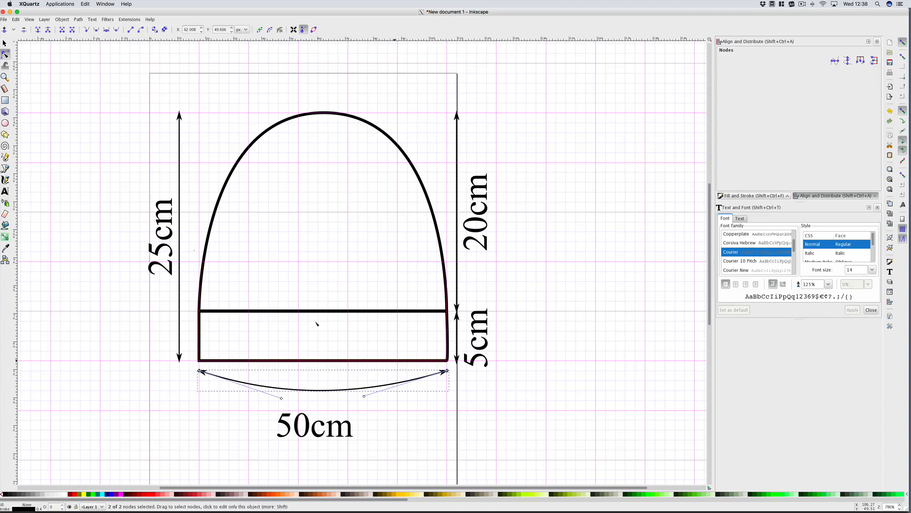
left_click(5, 31)
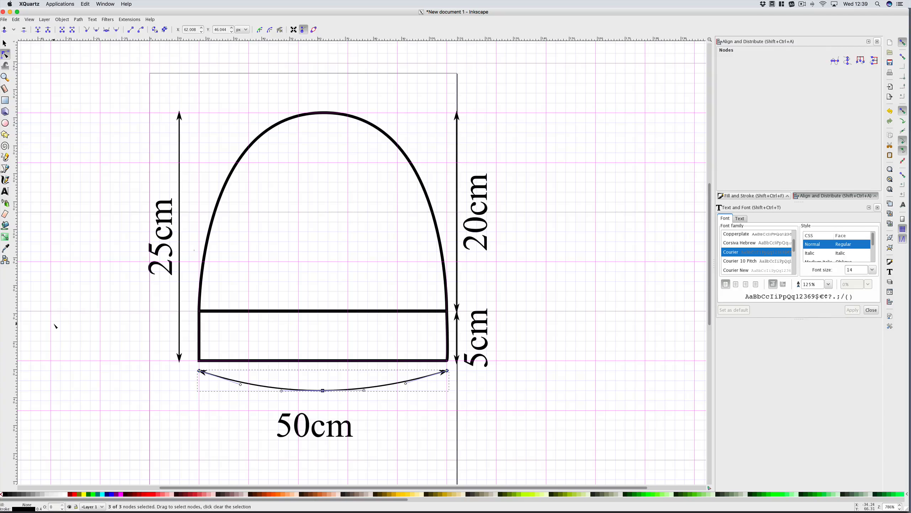
Extend the width curve's end handles horizontally outward past both arrowheads and lengthen the middle node's handles equally to form looped ends
key("z")
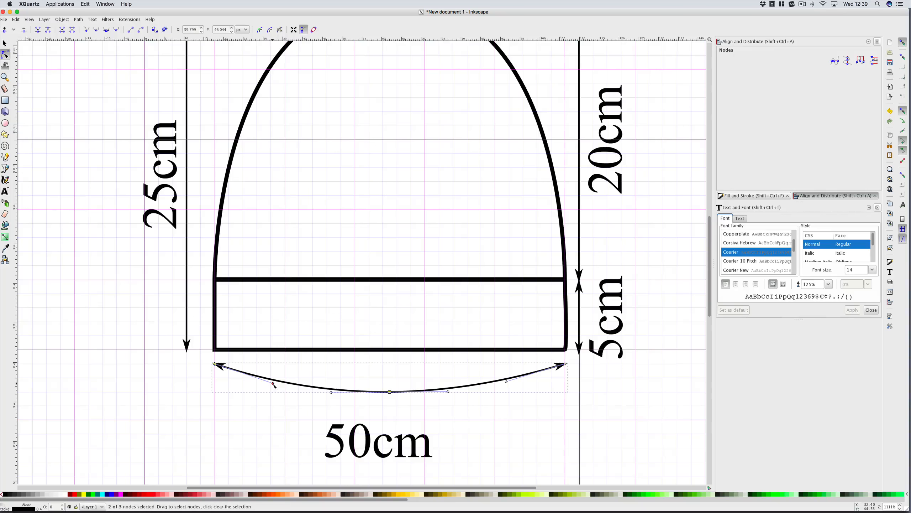
left_click(223, 382)
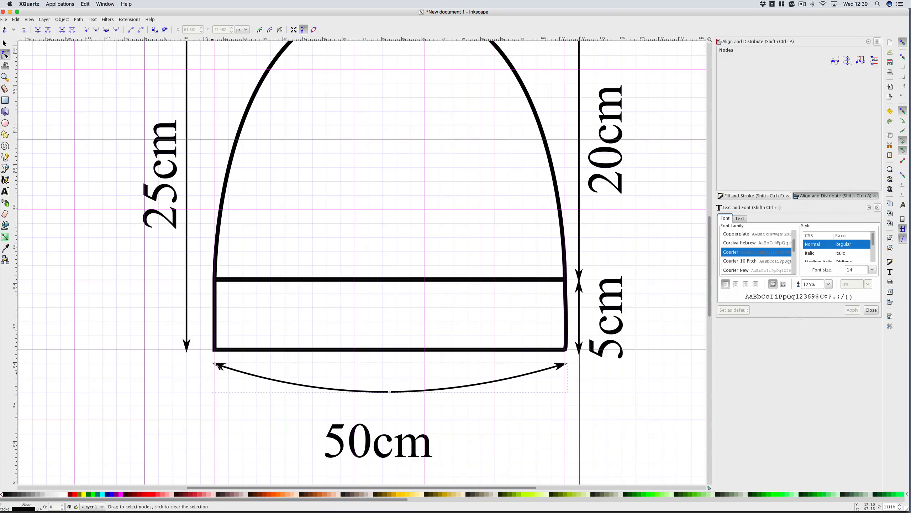
left_click(225, 370)
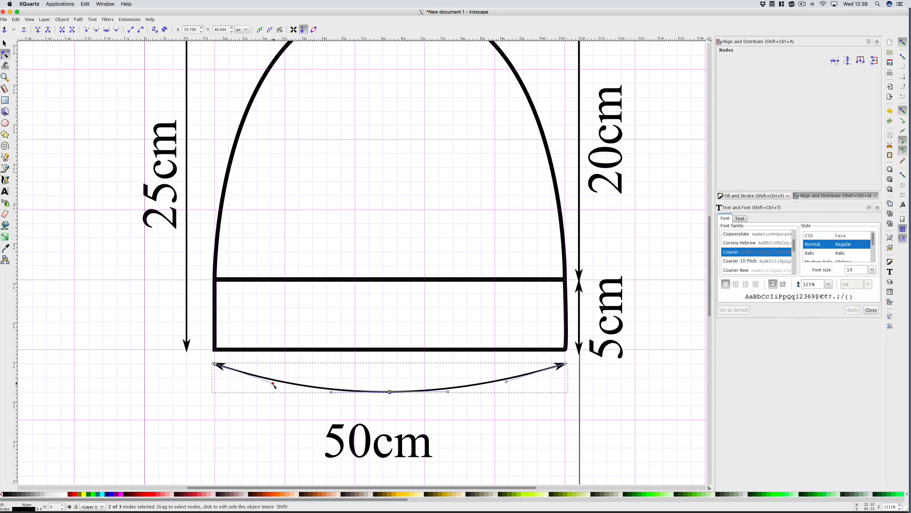
left_click_drag(273, 385, 74, 364)
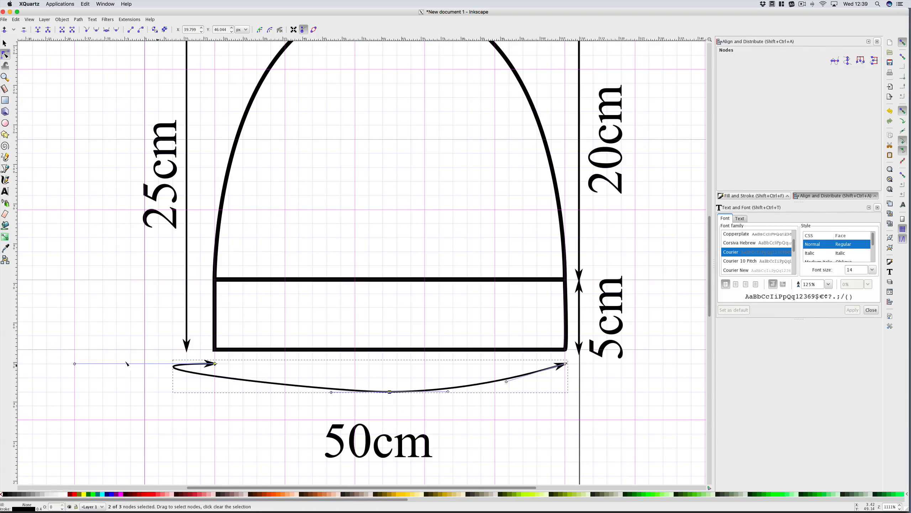
left_click(566, 363)
left_click_drag(506, 382, 705, 364)
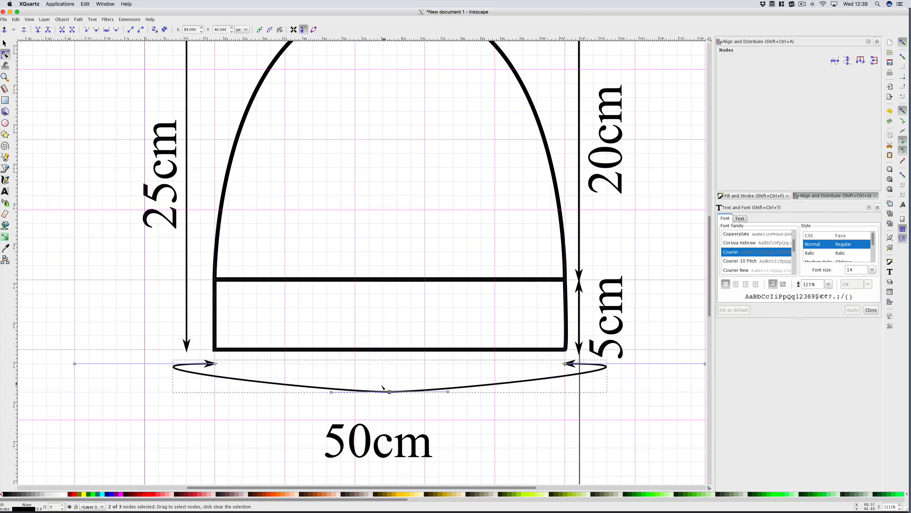
left_click_drag(331, 392, 285, 391)
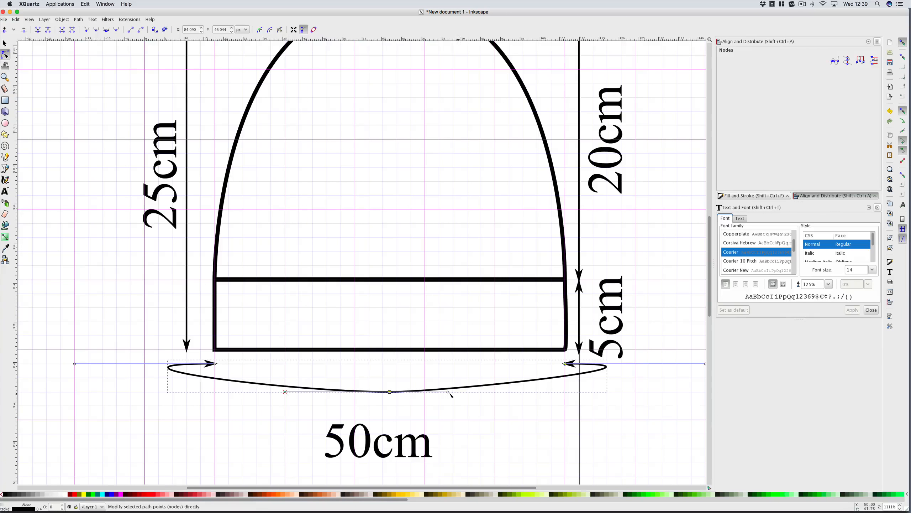
left_click_drag(448, 392, 494, 392)
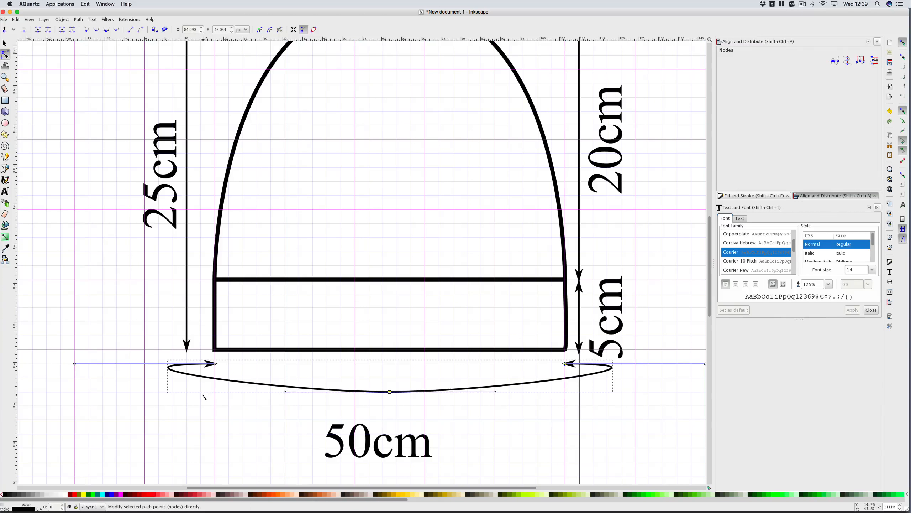
Move both end nodes of the width curve horizontally inward so its outer loops line up with the brim's sides
left_click(215, 363)
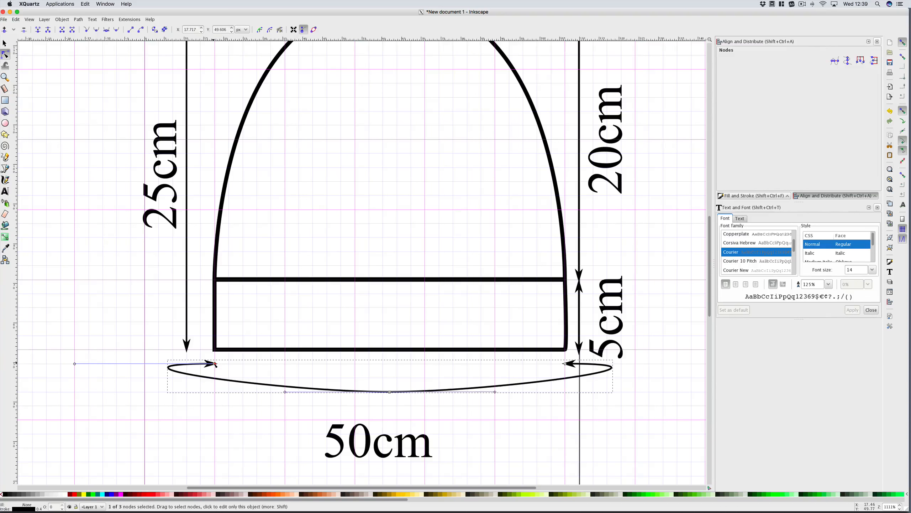
left_click_drag(215, 364, 271, 364)
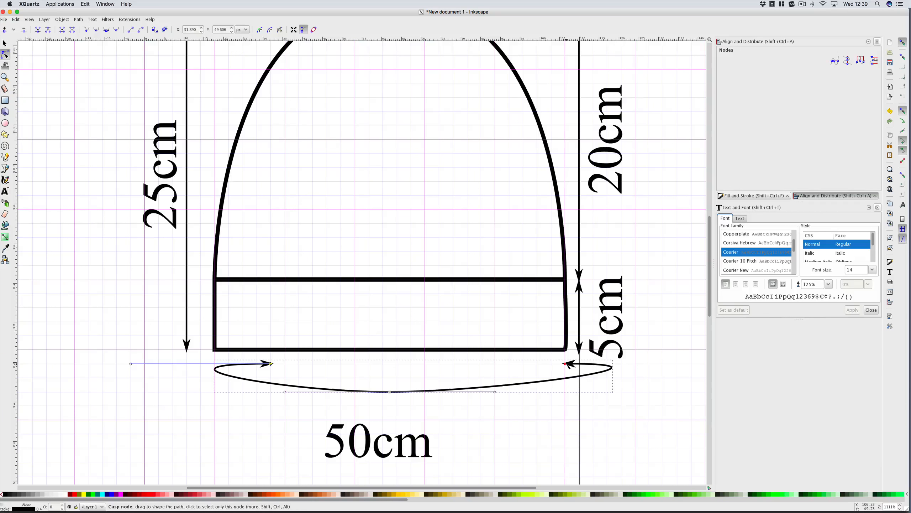
left_click_drag(565, 364, 509, 364)
Centre the 50cm label and the curved width arrow on the same vertical axis
key("s")
left_click(395, 438)
left_click(377, 391, "shift")
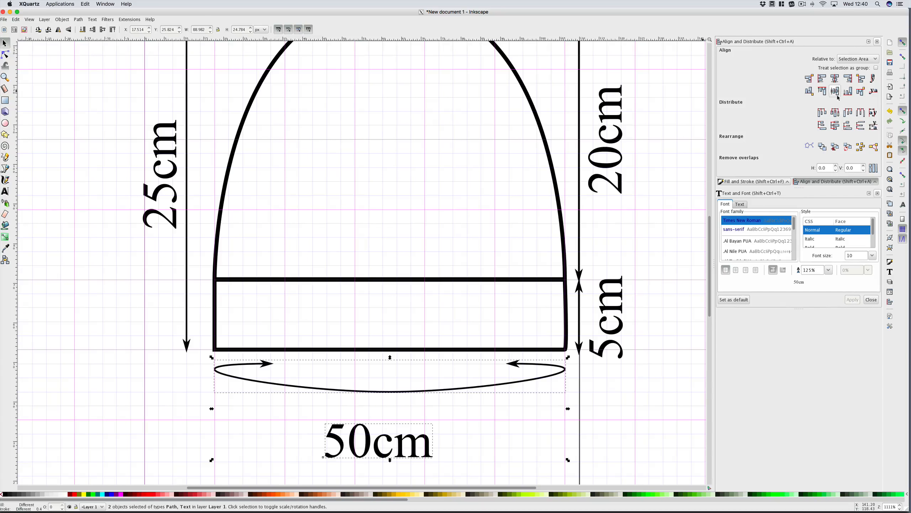
left_click(835, 78)
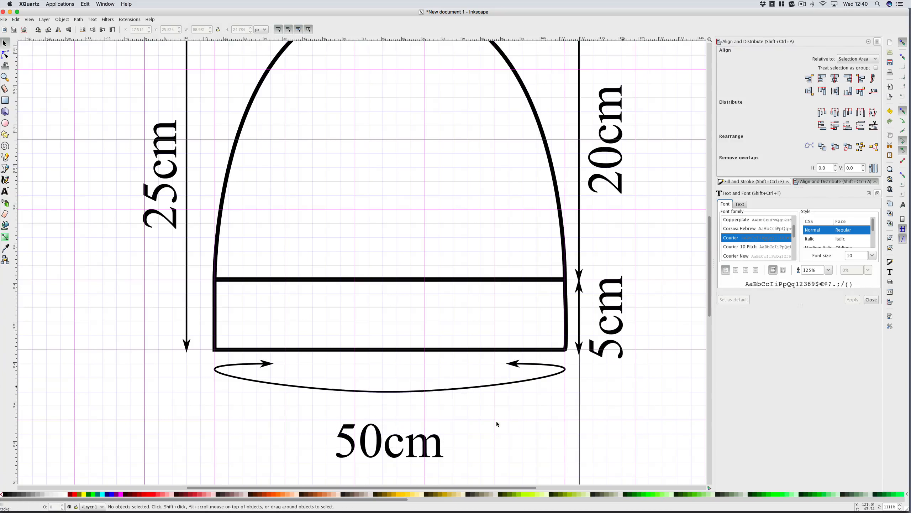
Nudge the 50cm label up until it sits just below the curved width arrow
left_click(380, 444)
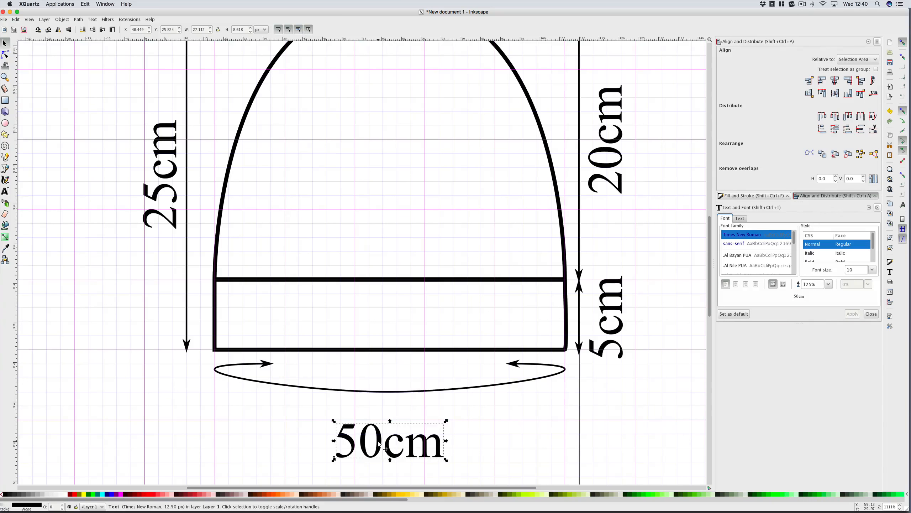
key("Up")
key("Up")
key("Up")
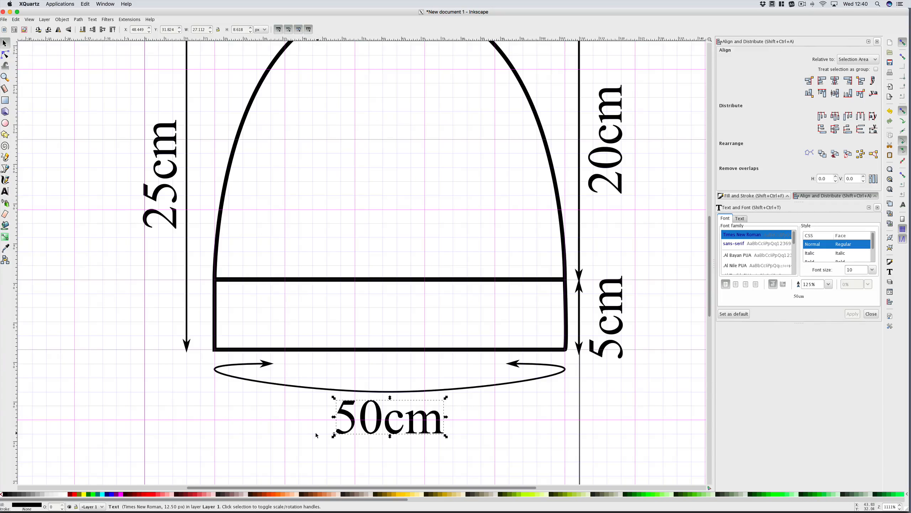
left_click(275, 407)
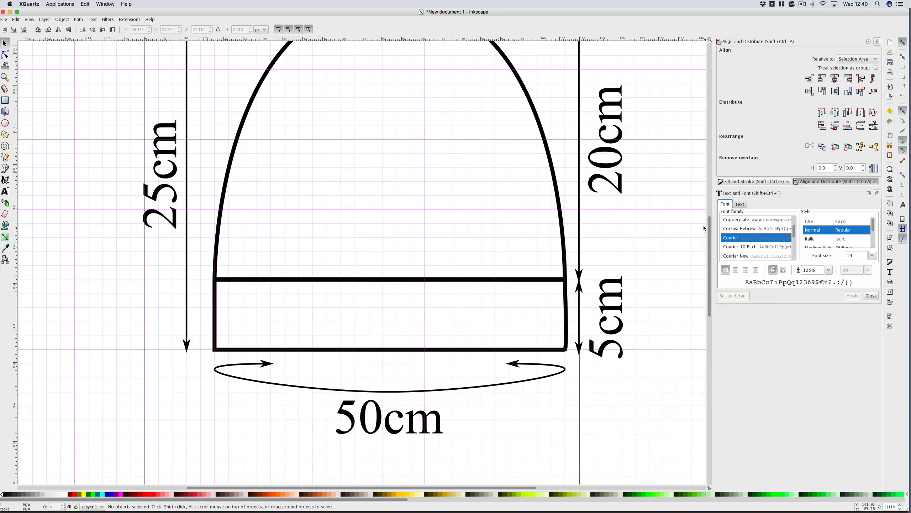
Open the PNG export settings and set the export area to the whole drawing
left_click(890, 188)
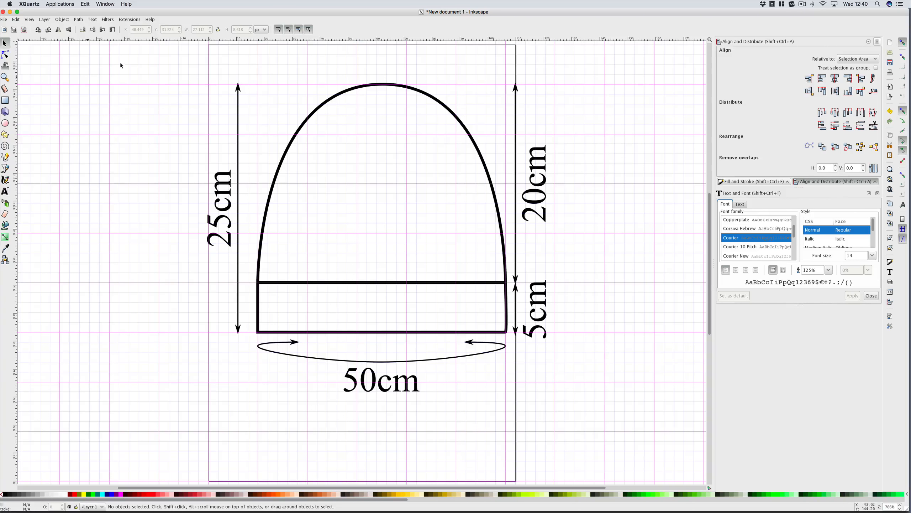
left_click(5, 20)
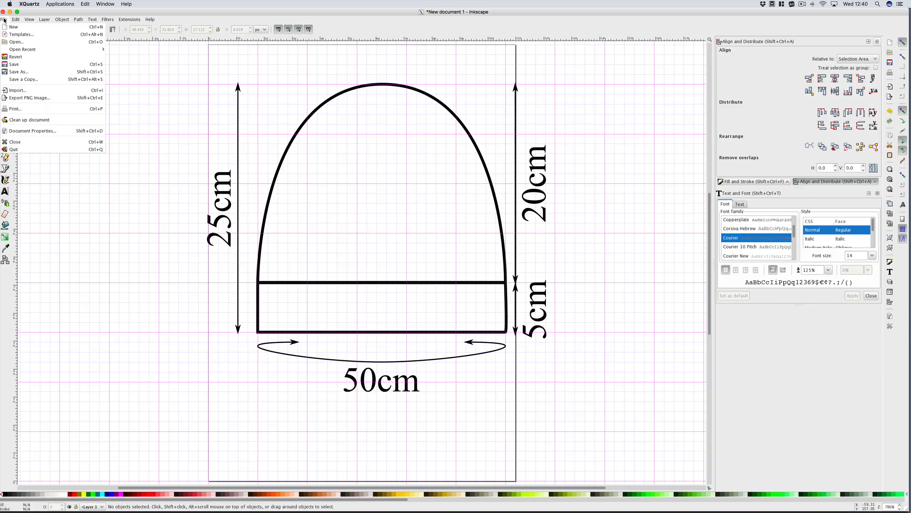
left_click(30, 97)
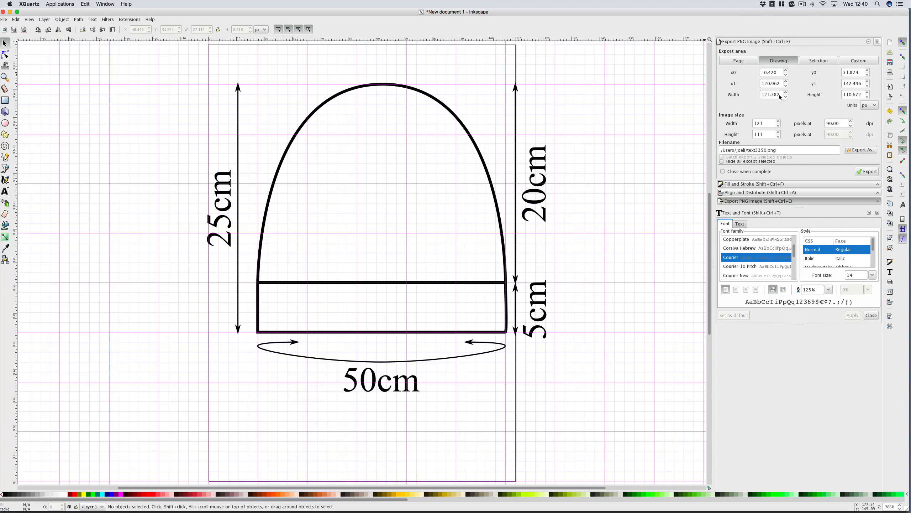
left_click(777, 63)
left_click(754, 62)
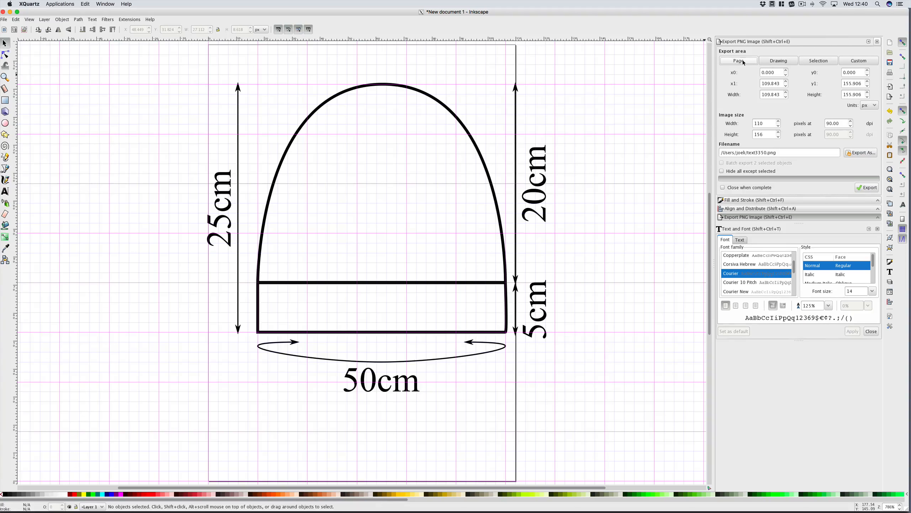
left_click(778, 60)
mouse_move(173, 62)
left_mouse_down()
mouse_move(468, 293)
mouse_move(578, 403)
left_mouse_up()
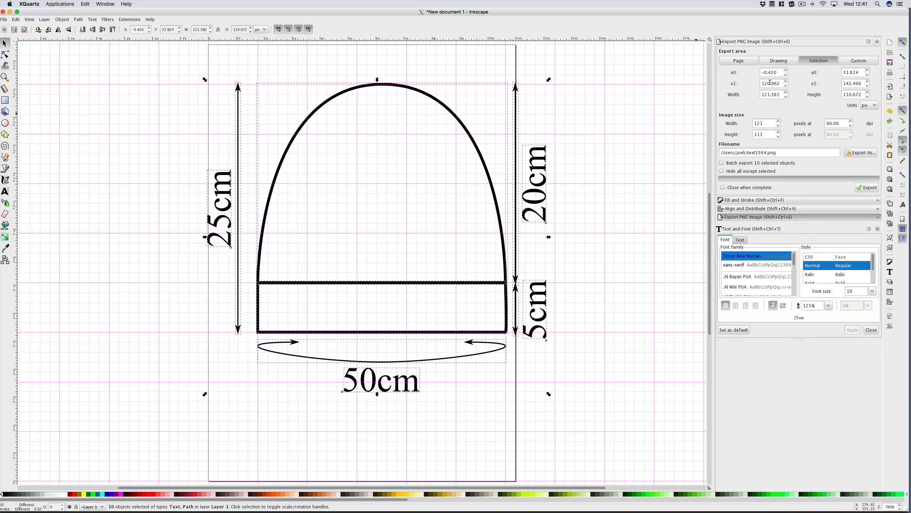
left_click(779, 60)
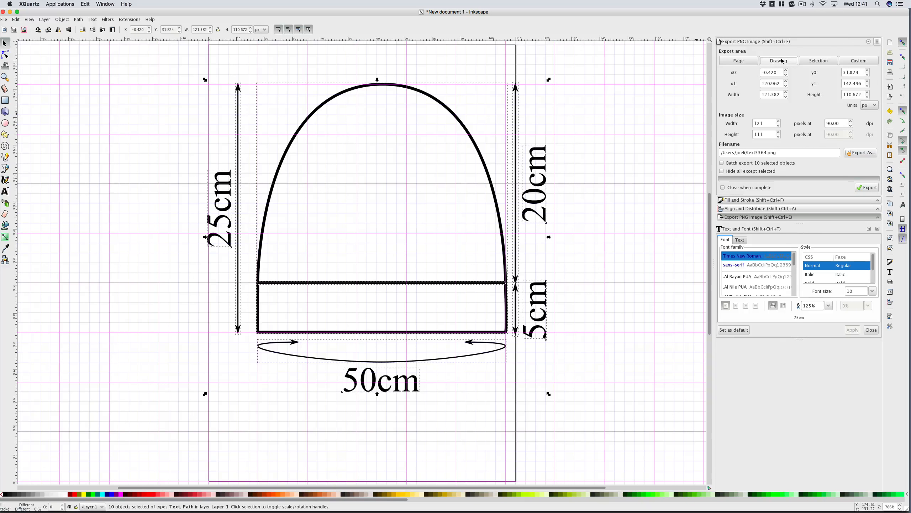
left_click(689, 111)
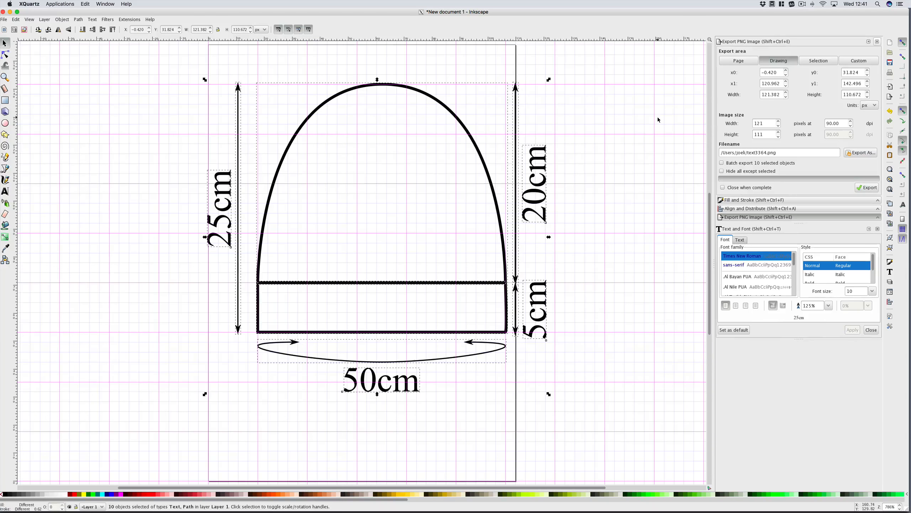
Set the export file to hat.png in the Desktop folder
left_click(866, 156)
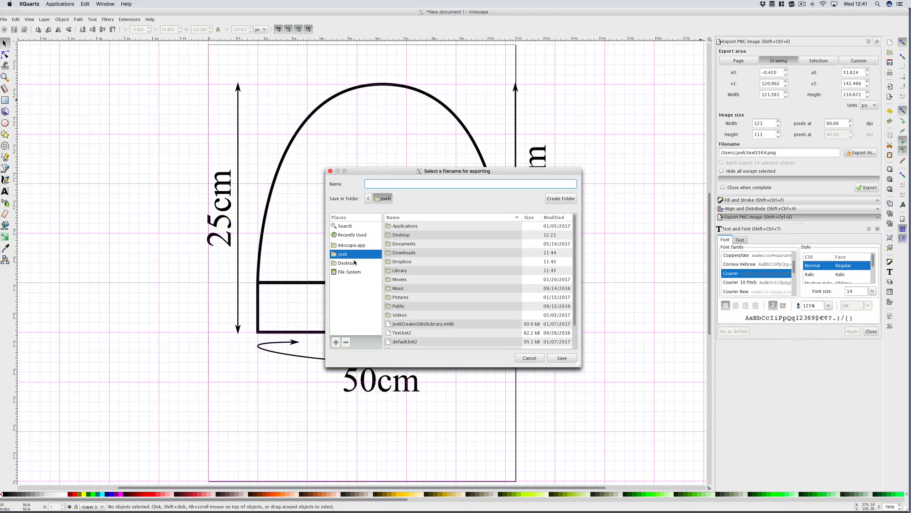
left_click(354, 262)
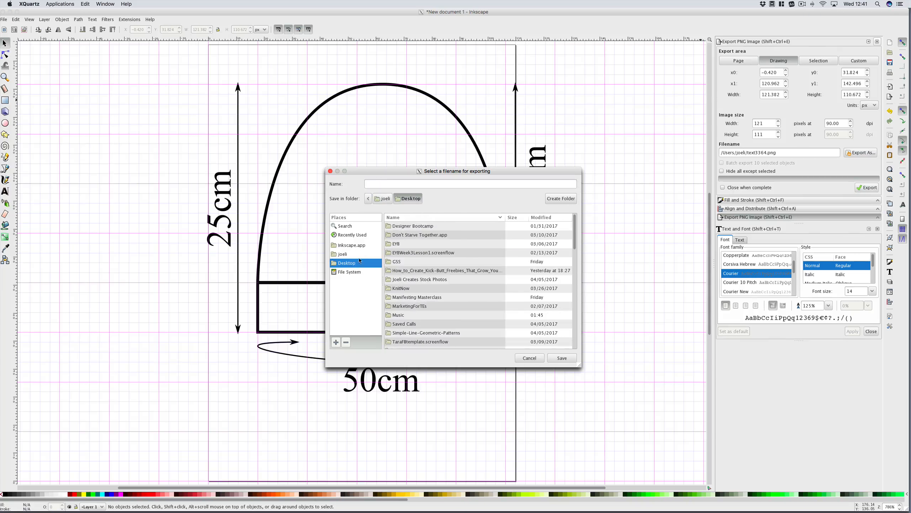
left_click(386, 184)
type("hat.")
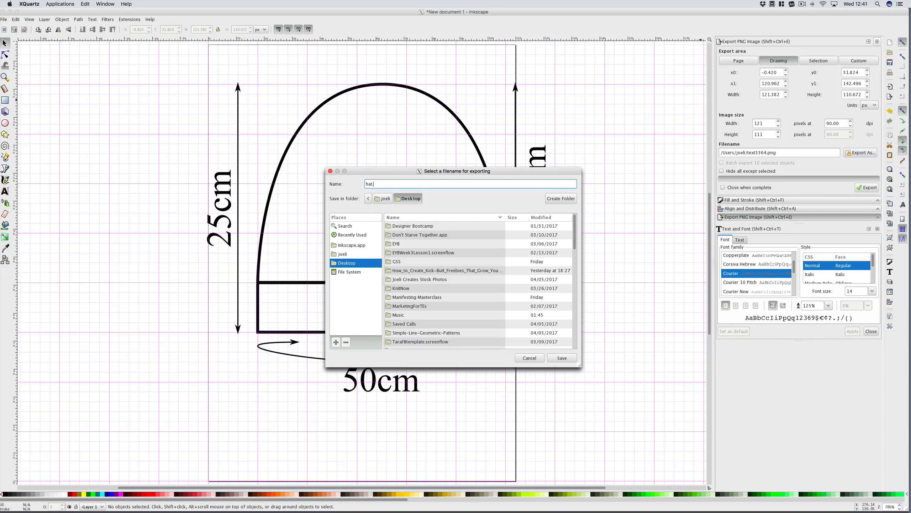
type("png")
key("Return")
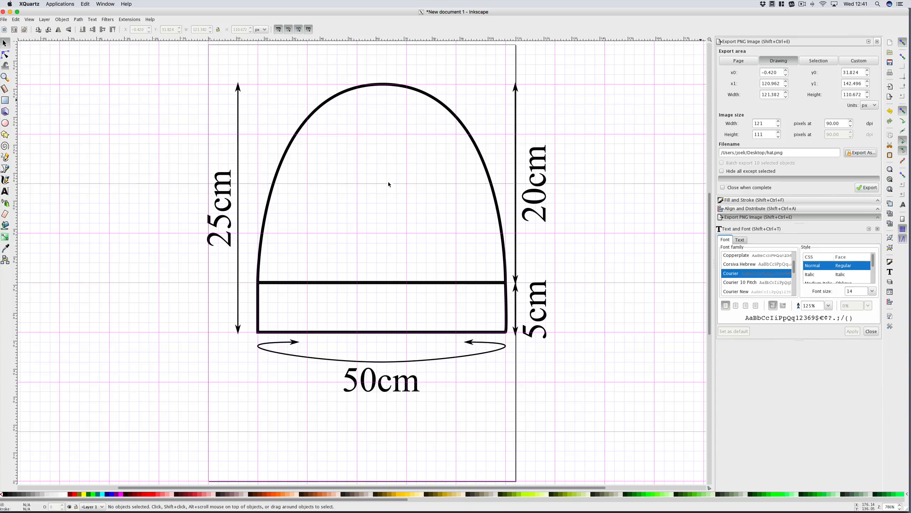
Export the drawing over the existing hat.png, and inspect the exported image in an enlarged Preview window
left_click(865, 188)
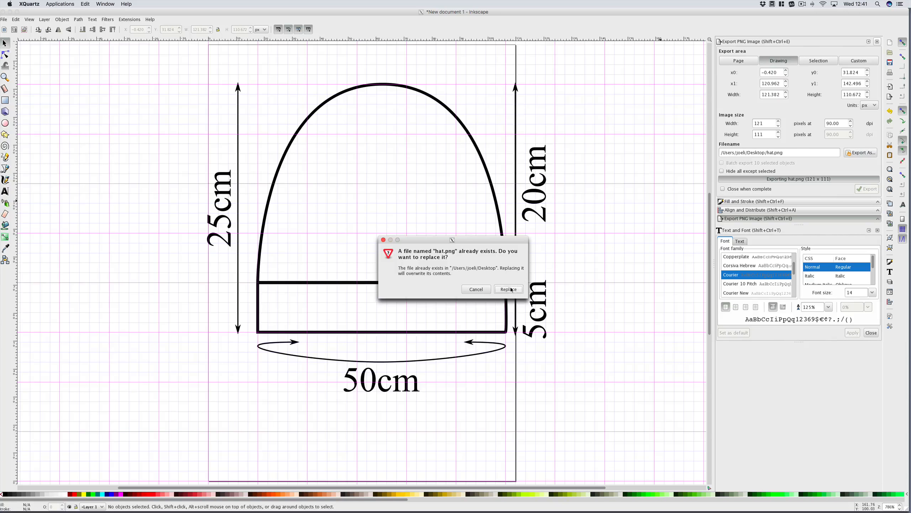
left_click(513, 290)
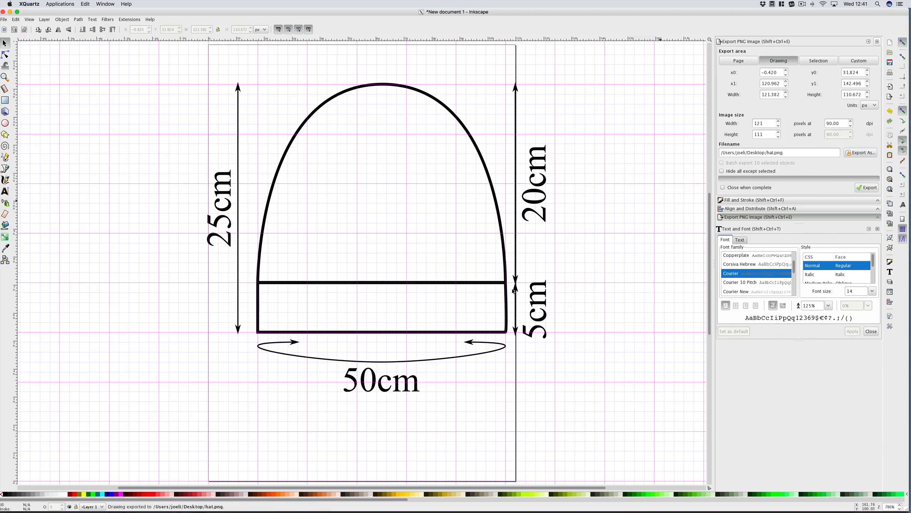
key("super+space")
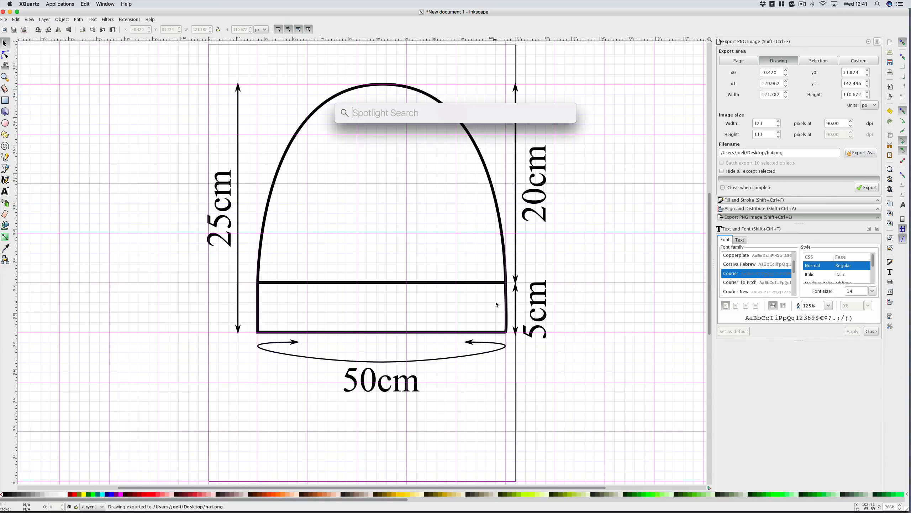
type("hat.png")
key("Return")
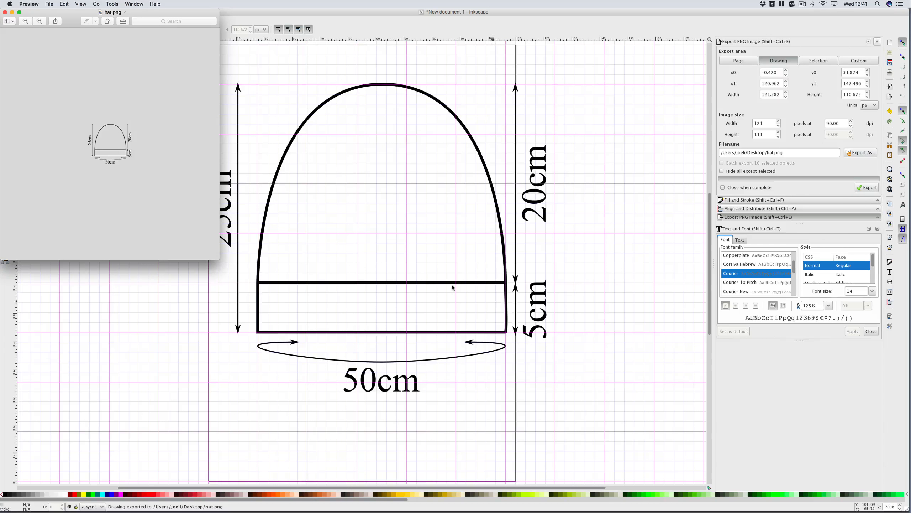
left_click_drag(220, 259, 541, 459)
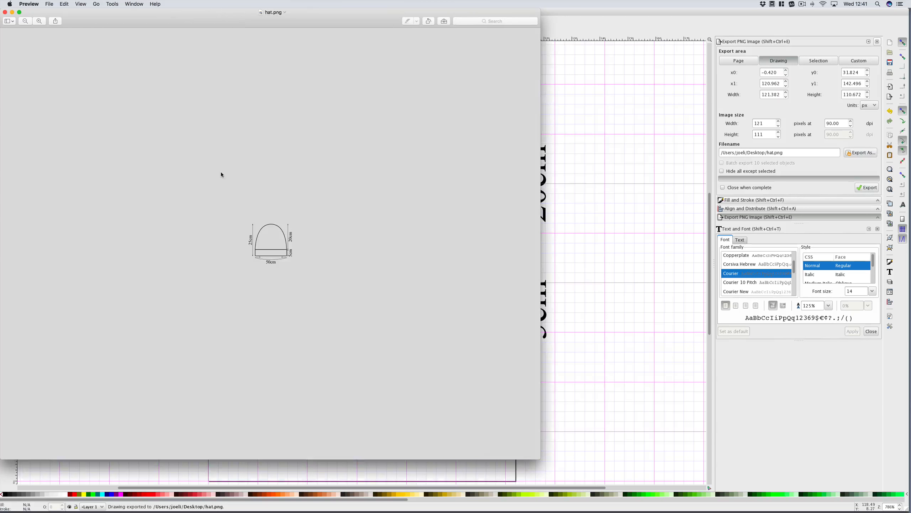
left_click(4, 12)
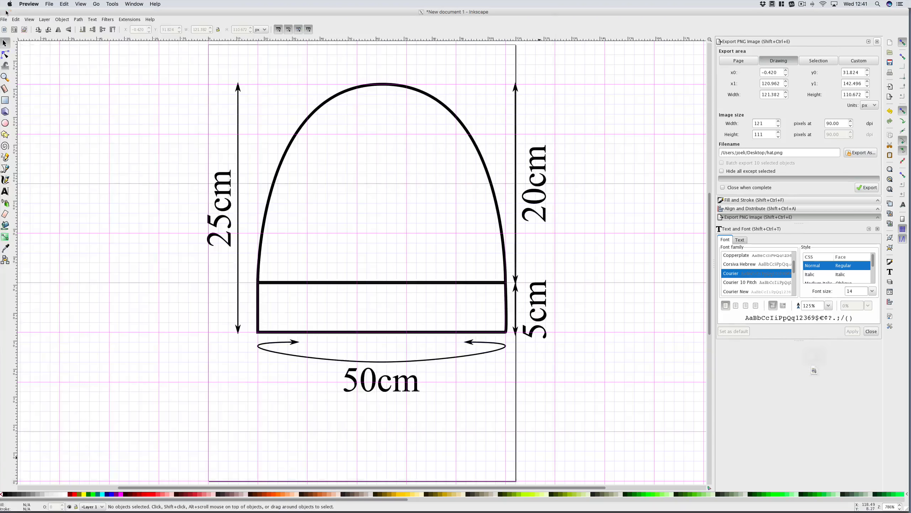
Set the exported image's width to 500 pixels
left_click(777, 123)
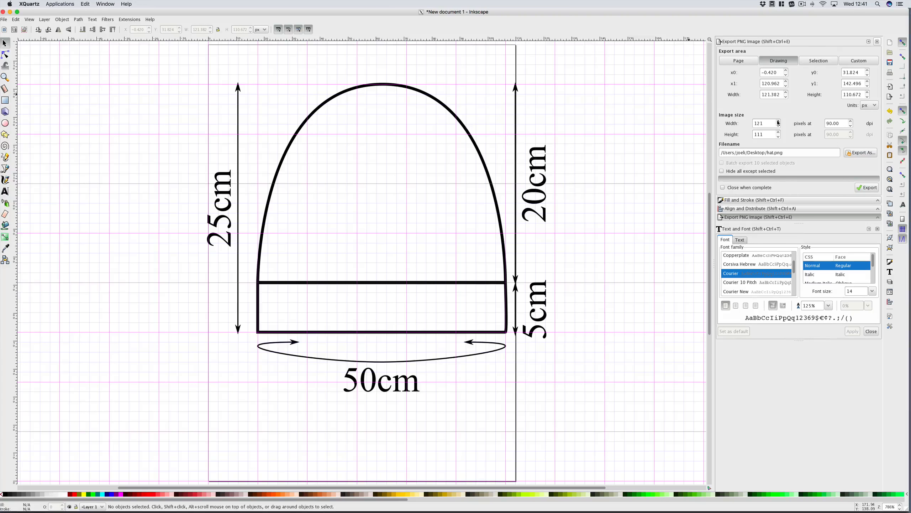
left_click(779, 122)
left_click_drag(767, 124, 749, 124)
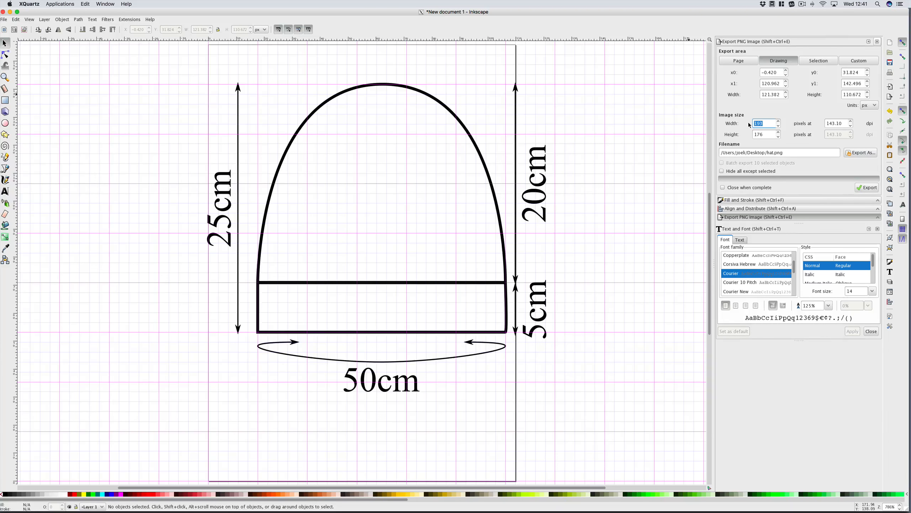
type("500")
key("Return")
Export the drawing as hat.png to the Desktop folder, replacing the existing file
left_click(861, 153)
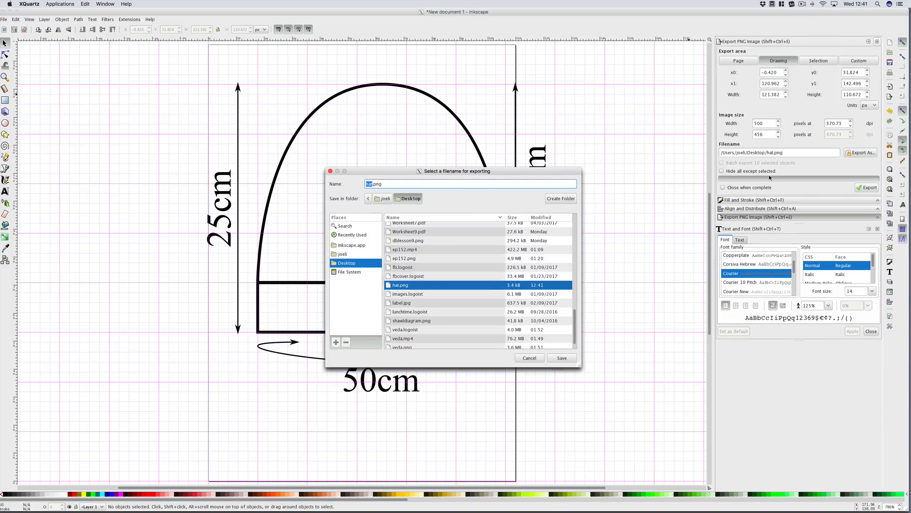
left_click(562, 358)
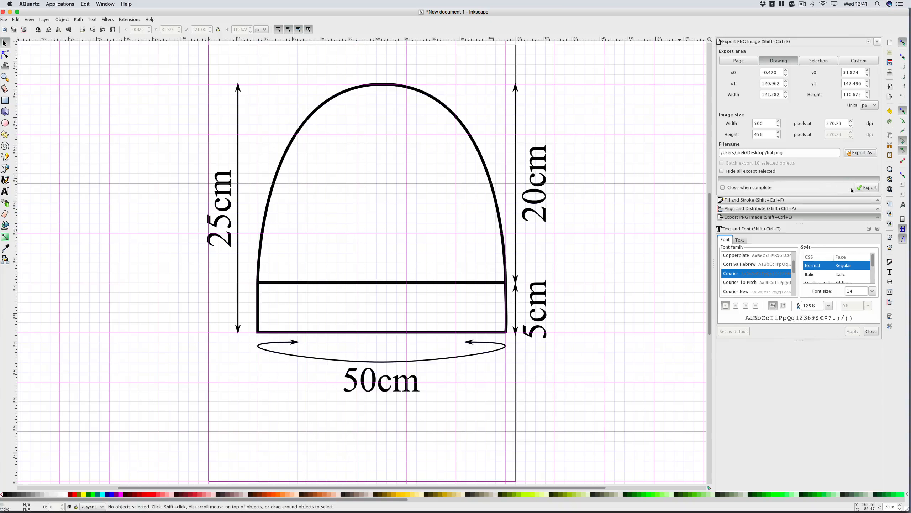
left_click(862, 187)
key("Return")
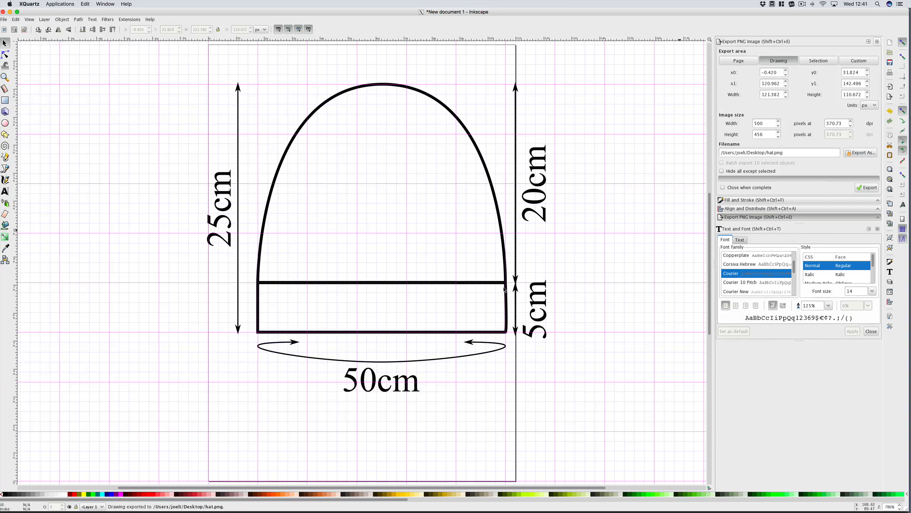
Open the exported hat.png in Preview, enlarge its window to check the image, and return to Inkscape
key("super+space")
type("hat")
key("Return")
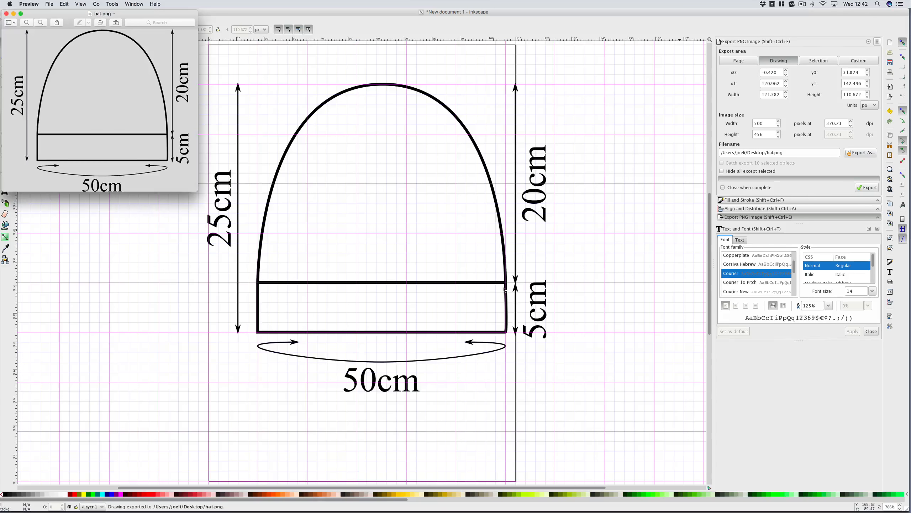
left_click_drag(149, 13, 248, 54)
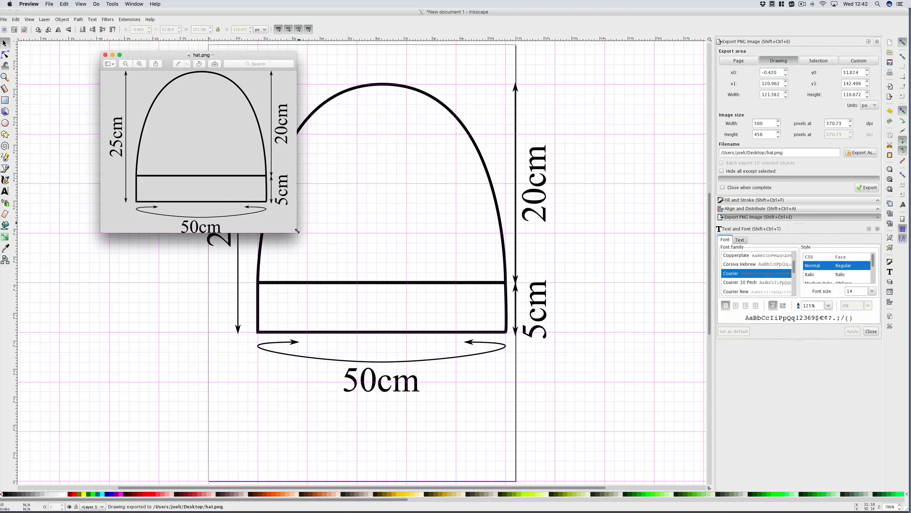
left_click_drag(297, 232, 372, 282)
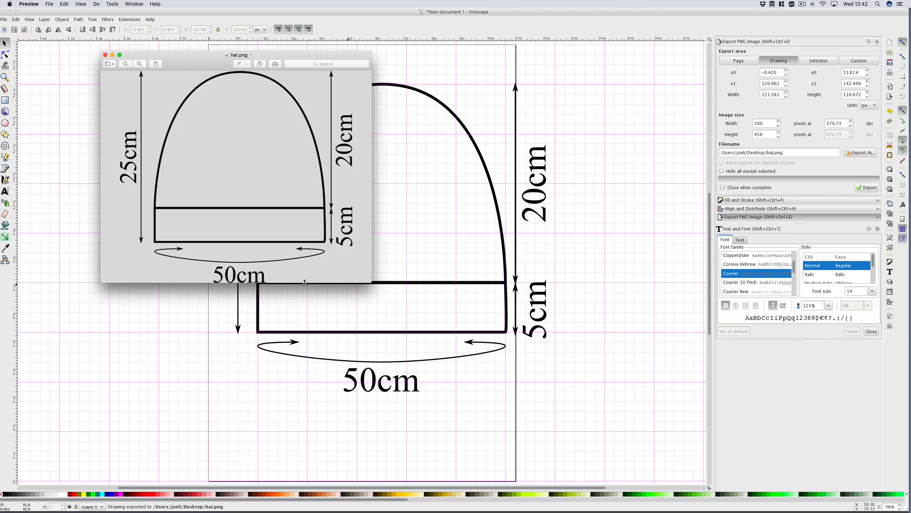
key("super+w")
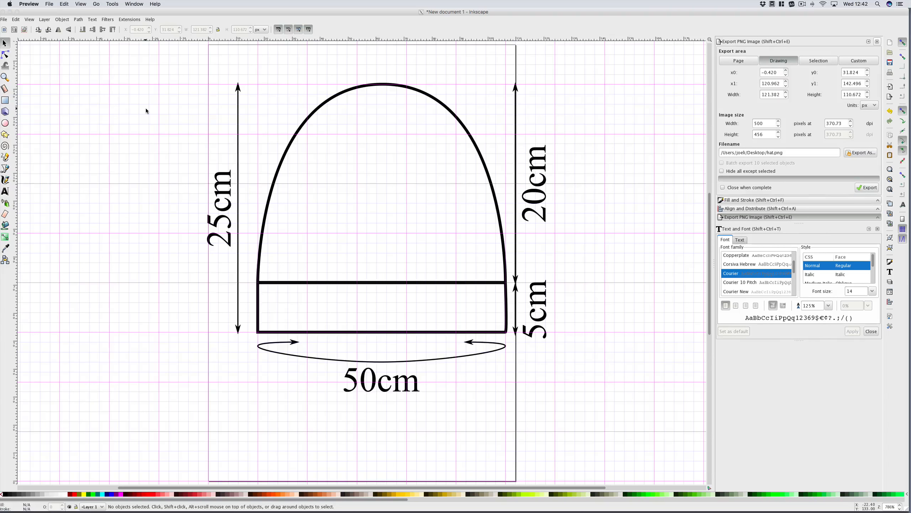
left_click(146, 109)
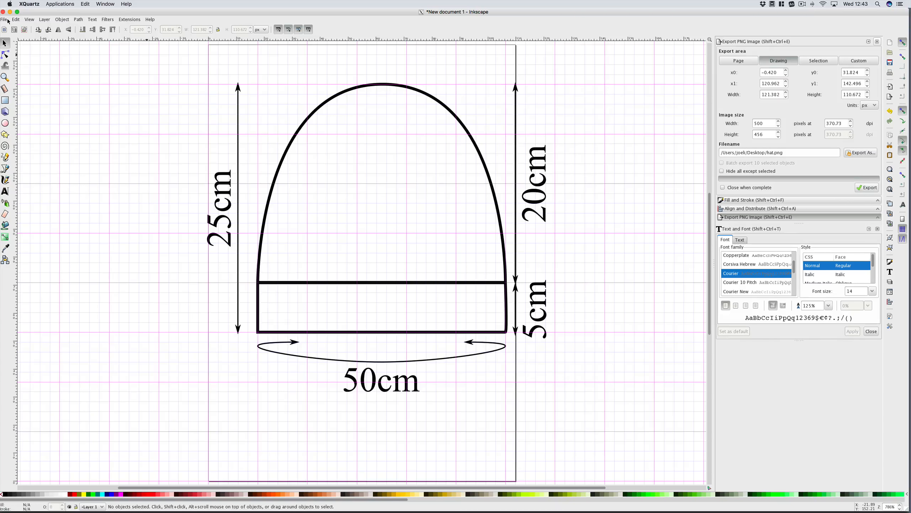
Preview several schematic files in the Schematic folder and open fingerlessmittslong.svg
left_click(4, 19)
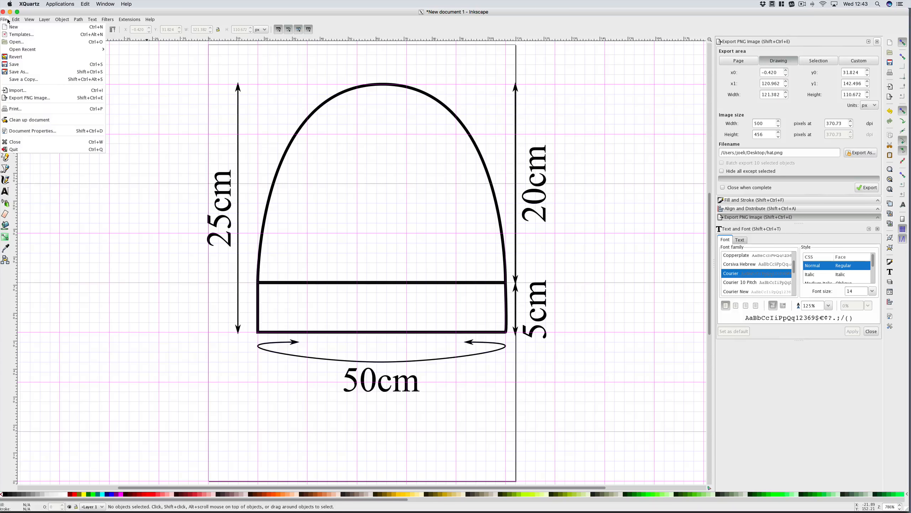
left_click(21, 43)
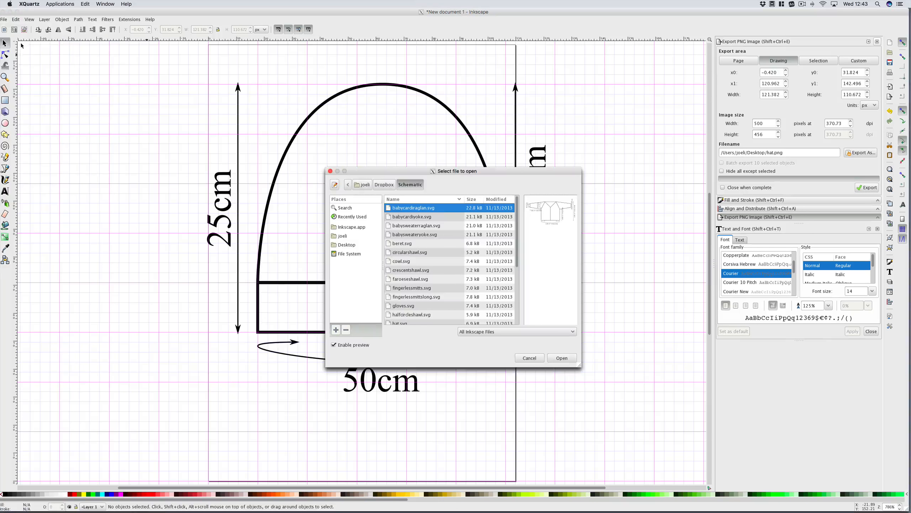
left_click(414, 244)
left_click(416, 270)
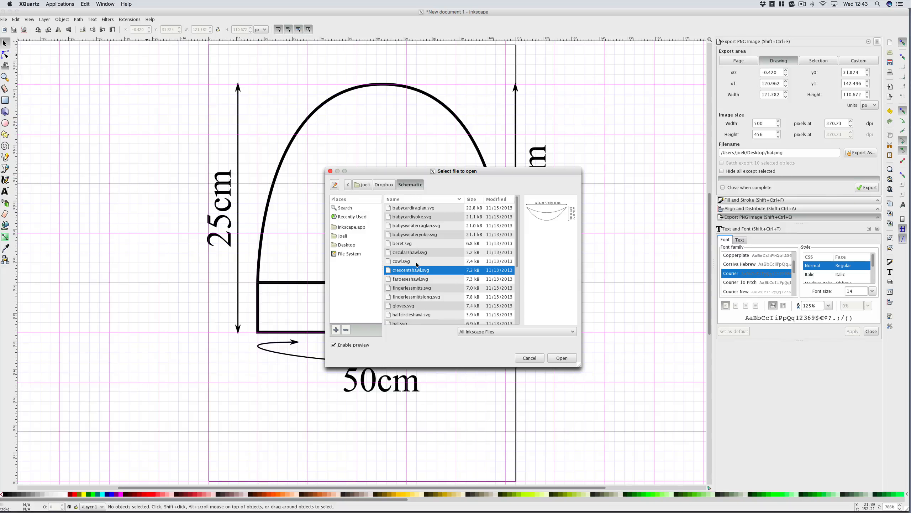
left_click(412, 244)
left_click(412, 270)
left_click(414, 280)
left_click(413, 298)
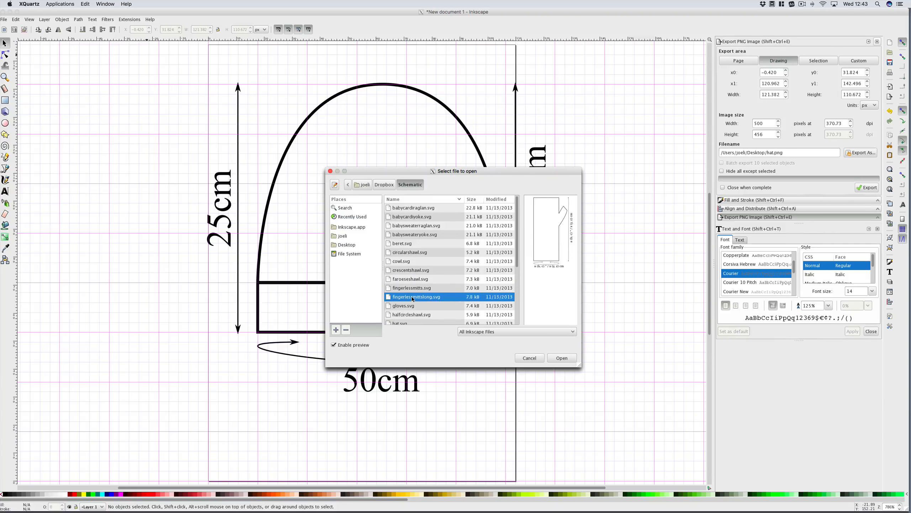
left_click(562, 356)
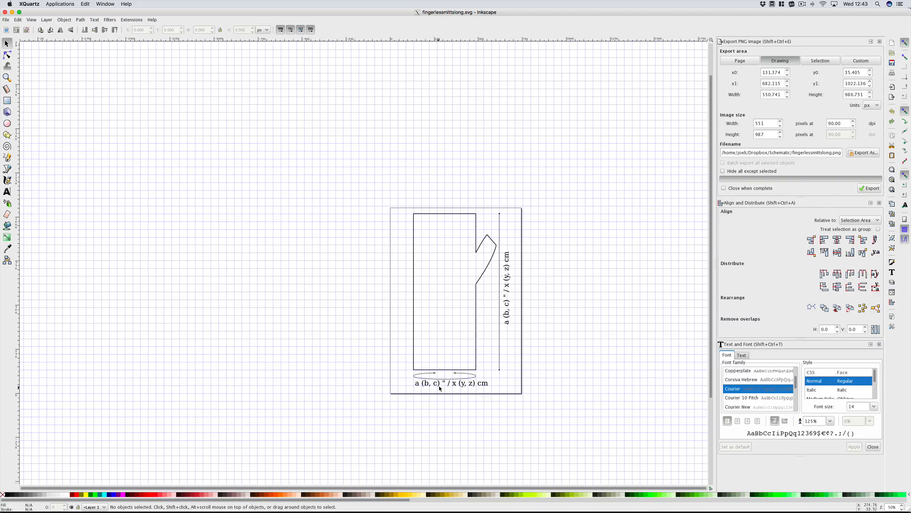
Replace the text of the width label below the fingerless mitt with "dkfdklfjdskljfdls"
left_click(440, 387)
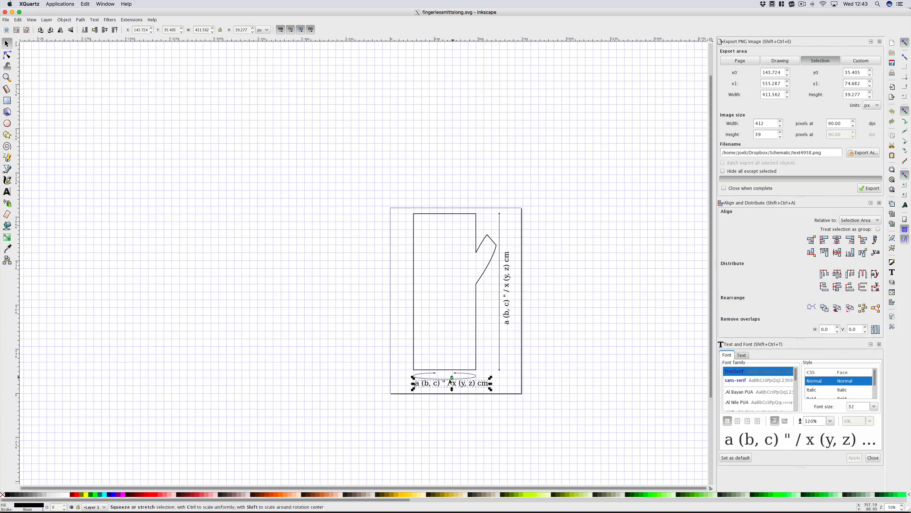
double_click(441, 385)
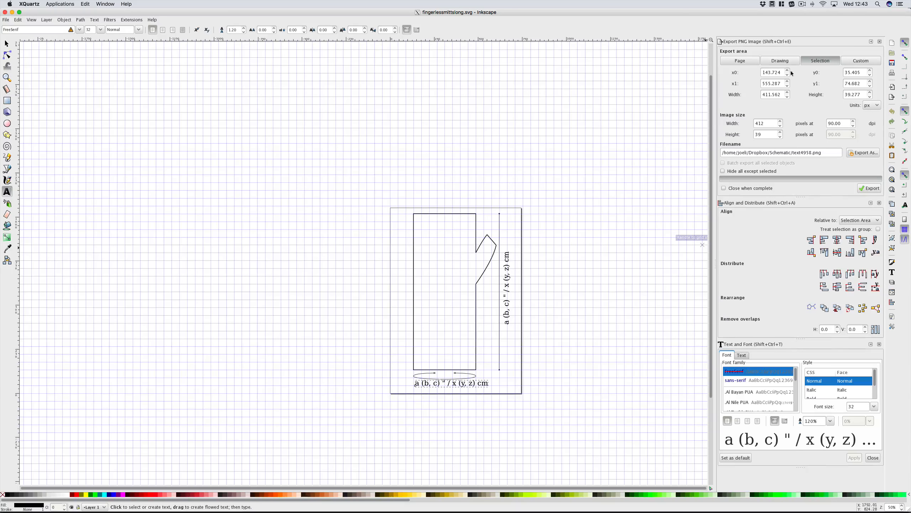
left_click(742, 356)
triple_click(771, 361)
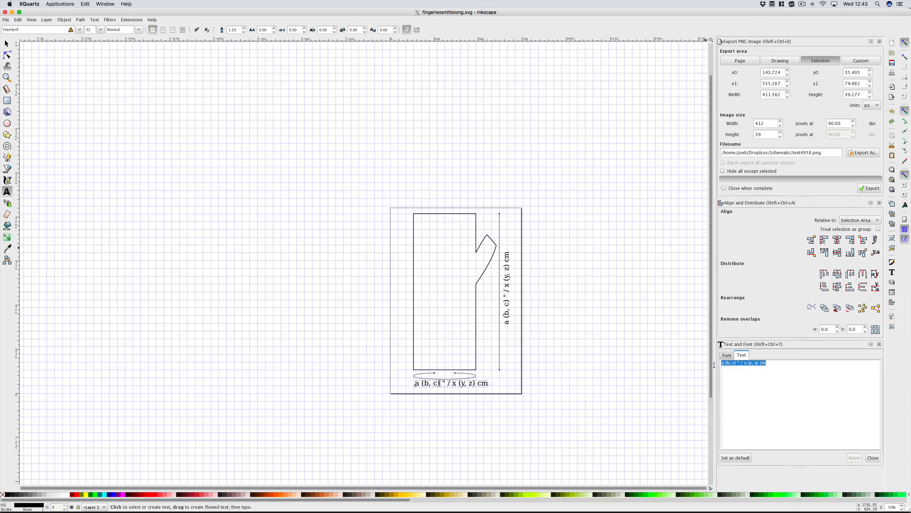
type("dkfdklfjdskljfdls")
left_click(855, 458)
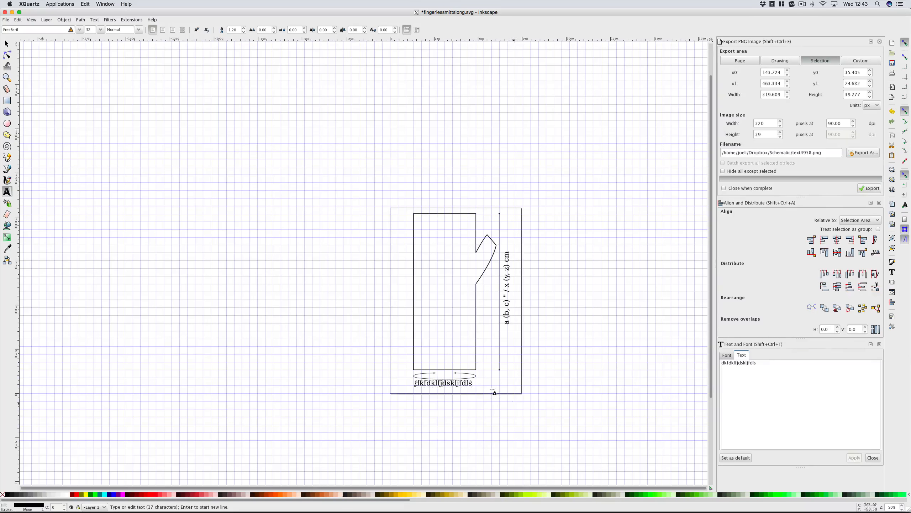